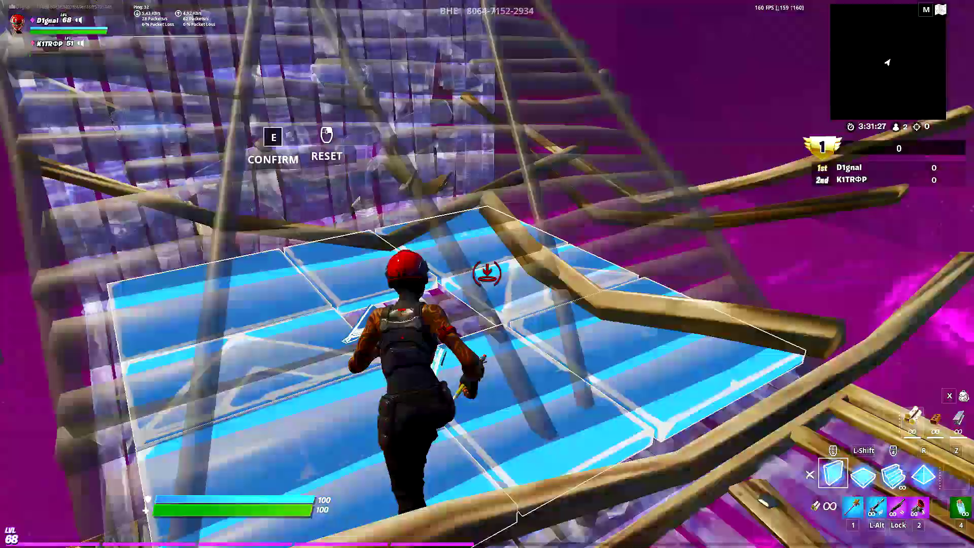
{"action": "key", "text": "e"}
{"action": "key", "text": "e"}
{"action": "left_click", "coordinate": [487, 274]}
{"action": "key", "text": "e"}
{"action": "key", "text": "e"}
{"action": "left_click", "coordinate": [487, 274]}
{"action": "key", "text": "e"}
{"action": "key", "text": "shift"}
{"action": "key", "text": "alt"}
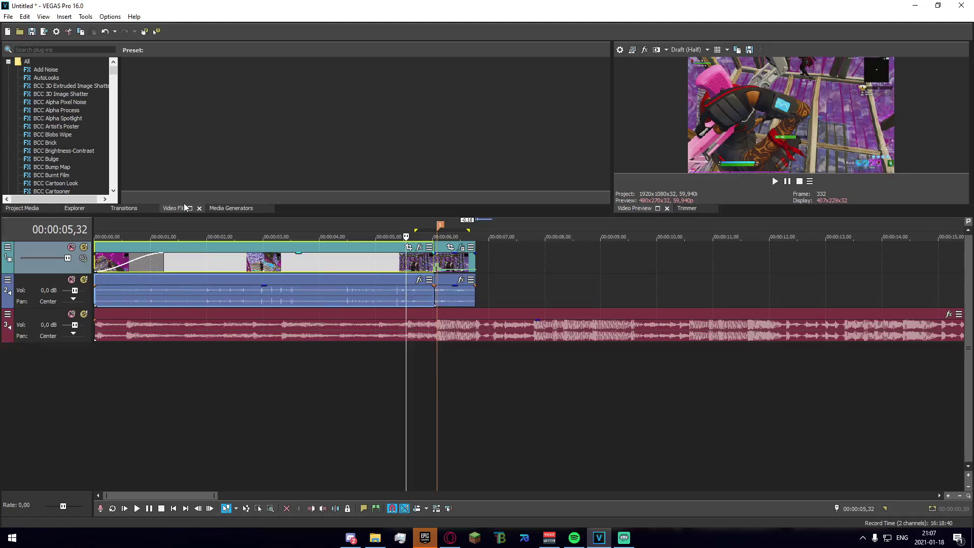
Search the video effects for "distortrgb" and apply the default S_DistortRGB preset to the first video clip
{"action": "left_click", "coordinate": [59, 49]}
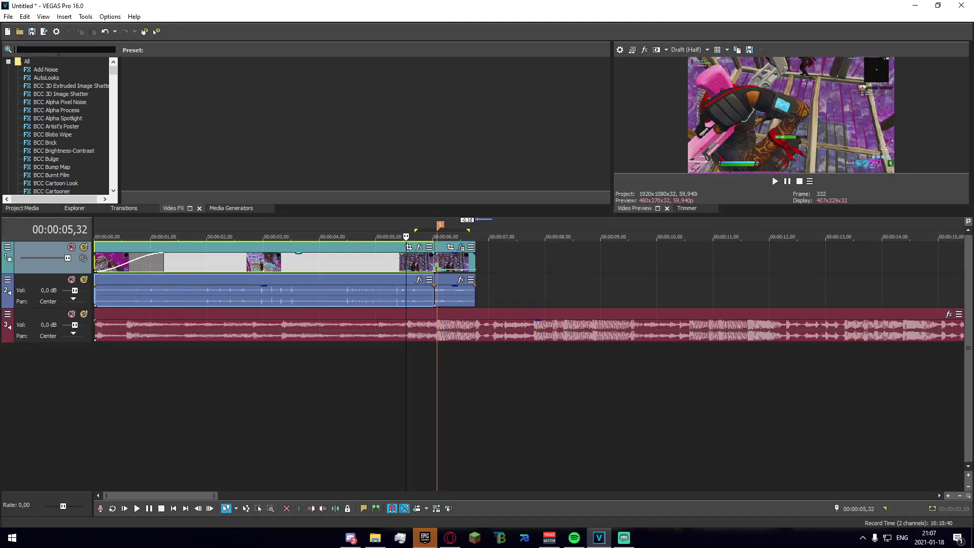
{"action": "type", "text": "distort"}
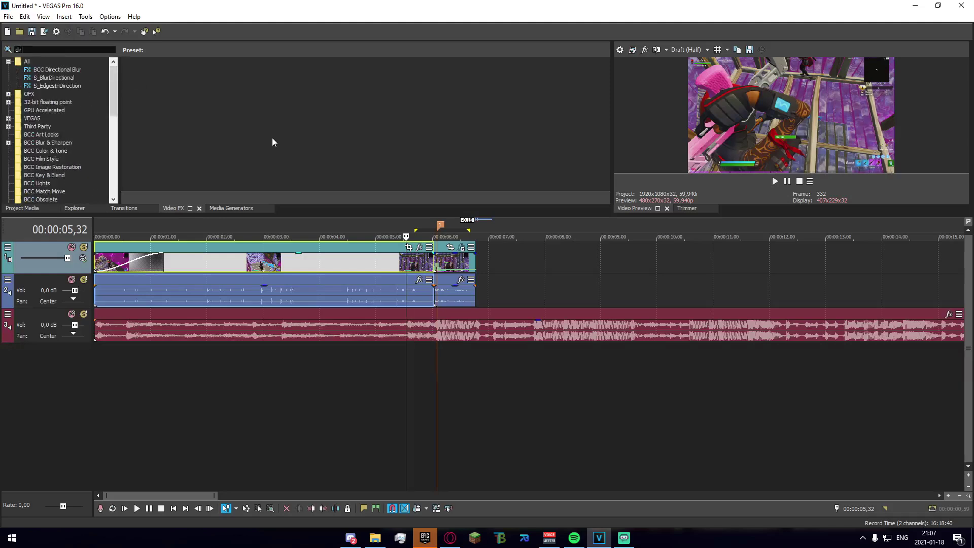
{"action": "type", "text": "rgb"}
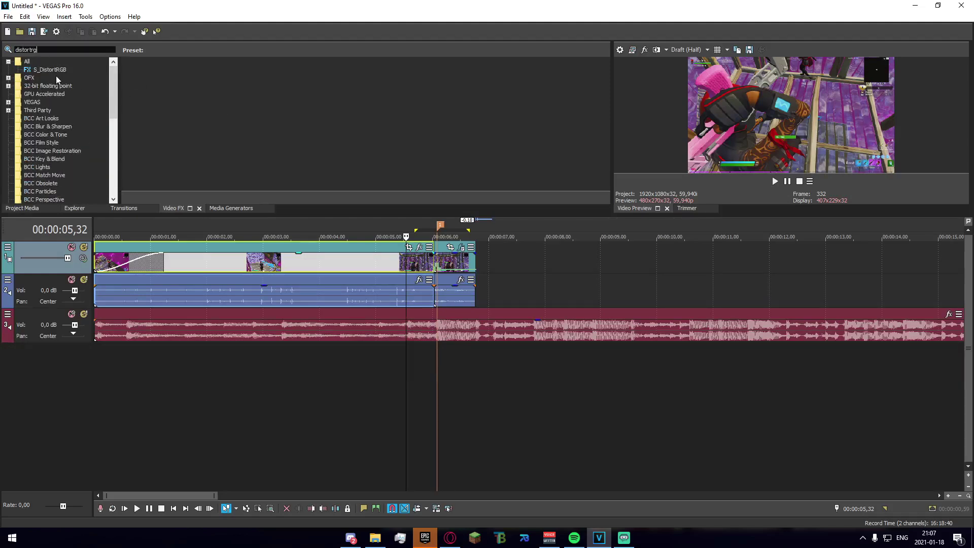
{"action": "left_click", "coordinate": [49, 69]}
{"action": "left_click", "coordinate": [159, 96]}
{"action": "left_click_drag", "start_coordinate": [161, 93], "coordinate": [401, 271]}
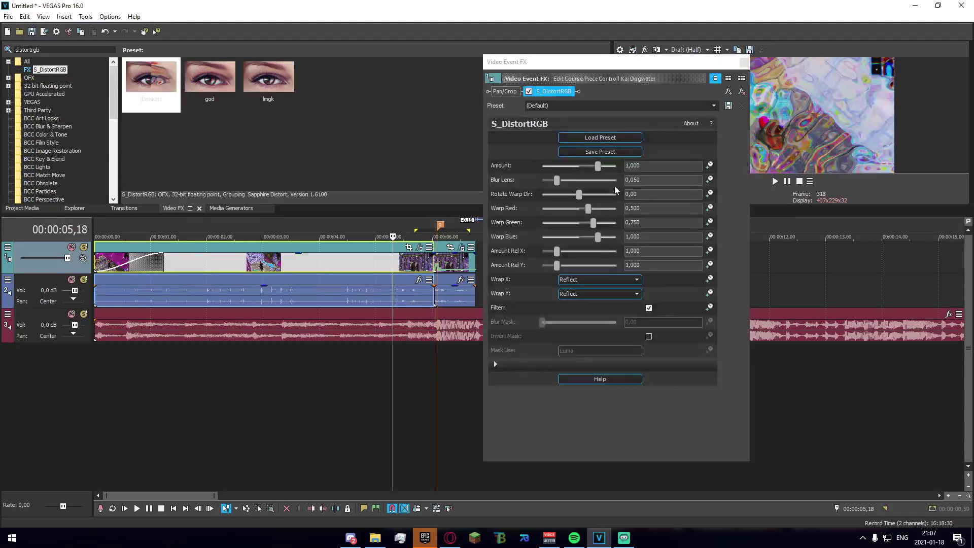
Set the S_DistortRGB Amount to 0,5 and Blur Lens to 0,040
{"action": "left_click", "coordinate": [653, 167]}
{"action": "type", "text": "0"}
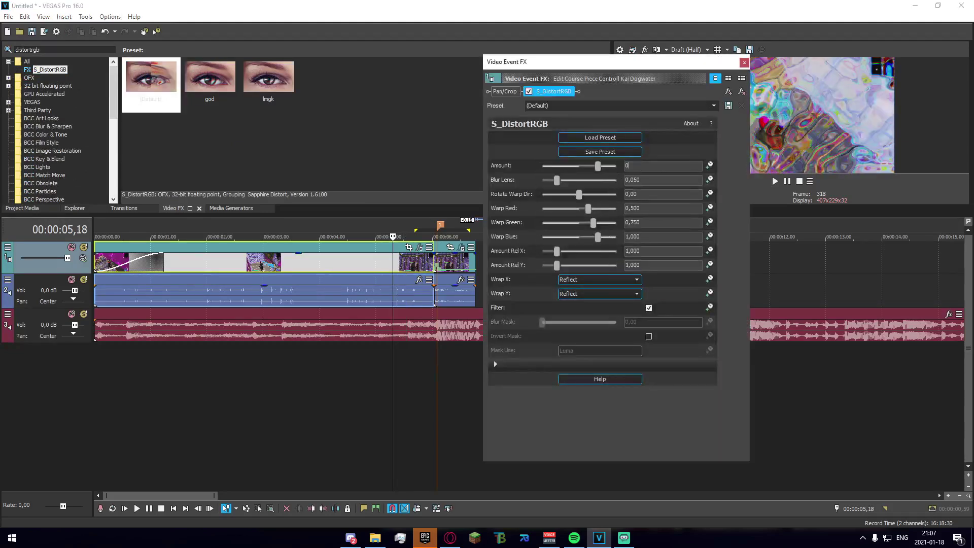
{"action": "type", "text": ",5"}
{"action": "key", "text": "Return"}
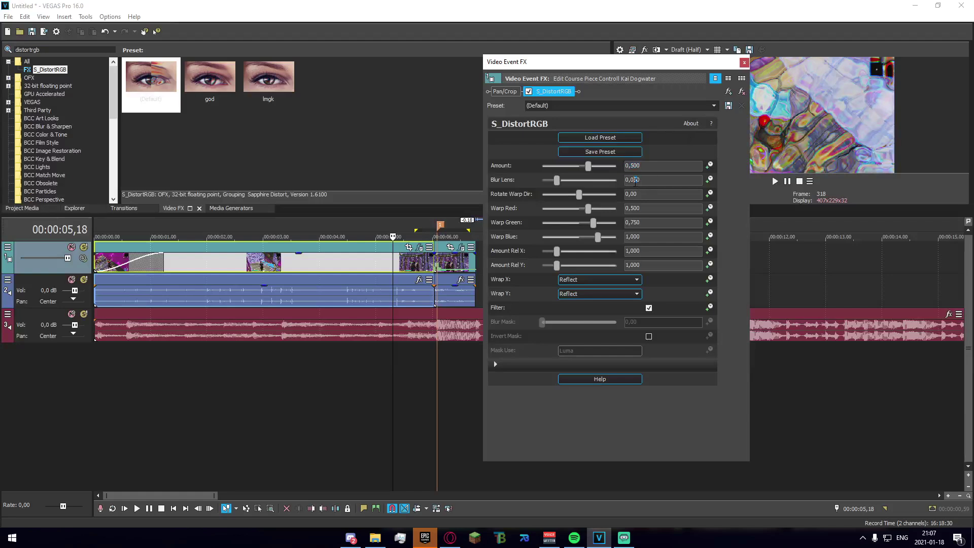
{"action": "key", "text": "Return"}
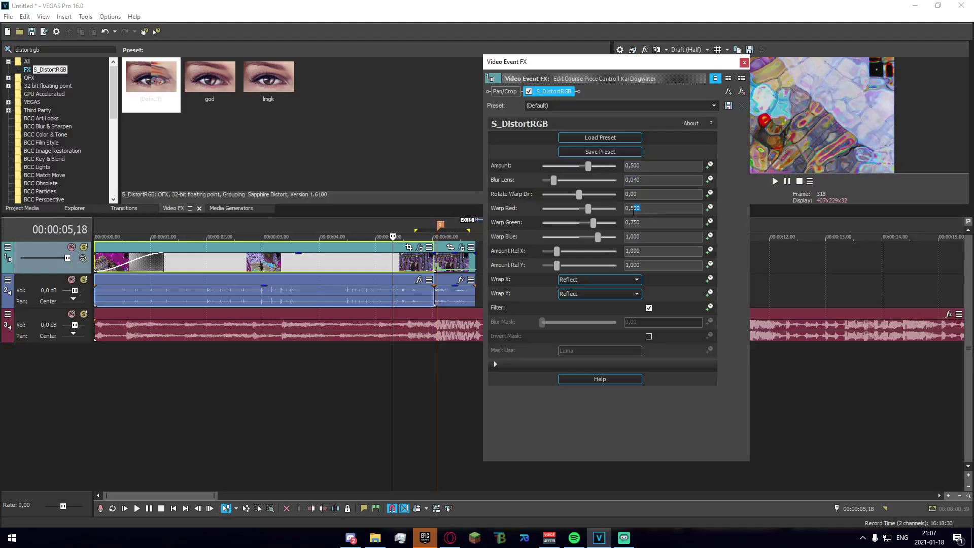
Set Warp Red to 0,06 and both Warp Green and Warp Blue to 0
{"action": "type", "text": "06"}
{"action": "key", "text": "Return"}
{"action": "left_click", "coordinate": [661, 225]}
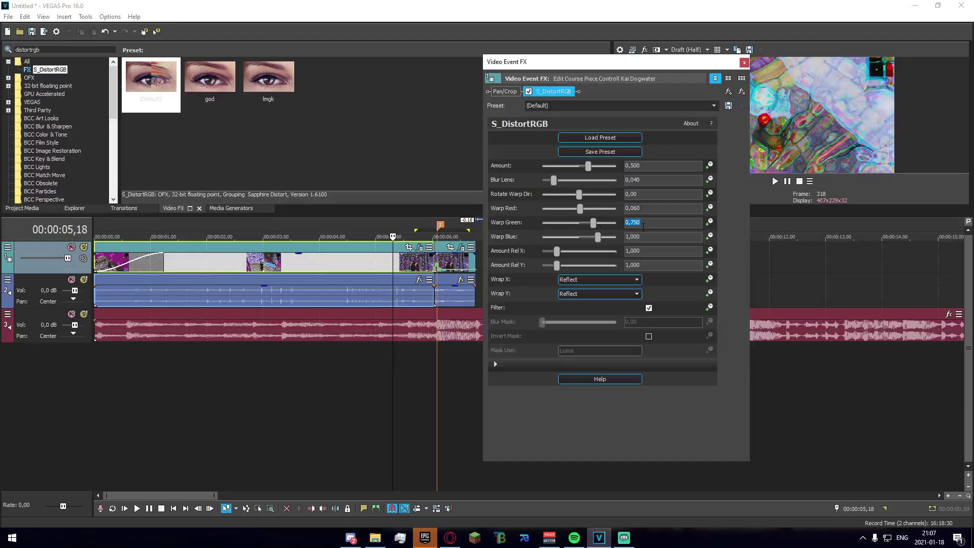
{"action": "type", "text": "0"}
{"action": "key", "text": "Return"}
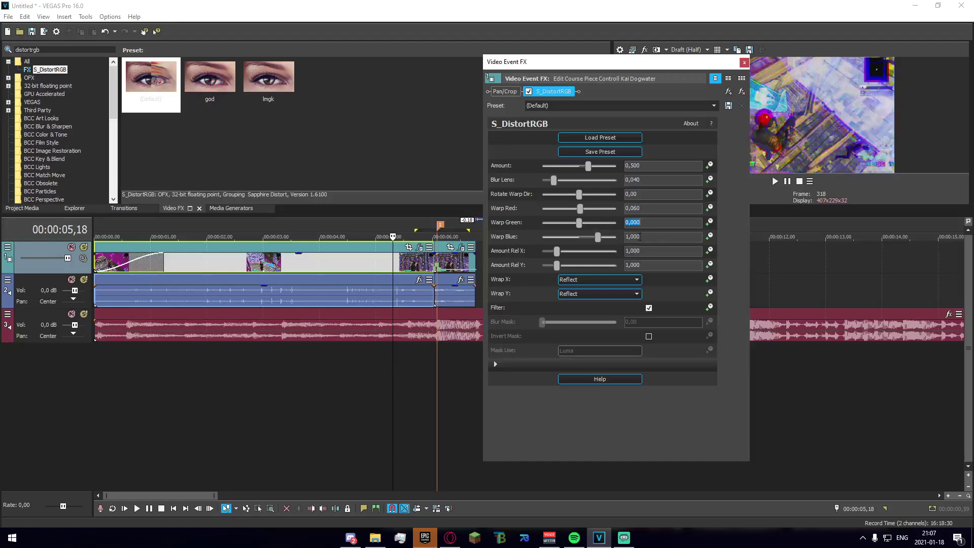
{"action": "key", "text": "Return"}
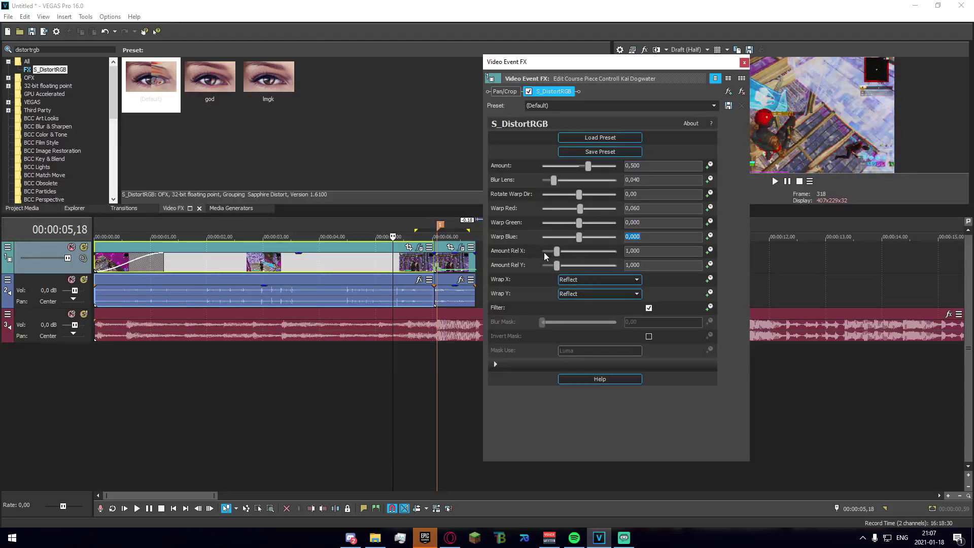
Set Amount Rel X to 2,000 and Amount Rel Y to 0,000, and close the effect settings
{"action": "left_click_drag", "start_coordinate": [556, 252], "coordinate": [559, 251]}
{"action": "left_click_drag", "start_coordinate": [557, 266], "coordinate": [539, 269]}
{"action": "left_click", "coordinate": [743, 62]}
Play back the clip and go through it frame by frame around five seconds to check the RGB distortion
{"action": "left_click", "coordinate": [359, 374]}
{"action": "key", "text": "space"}
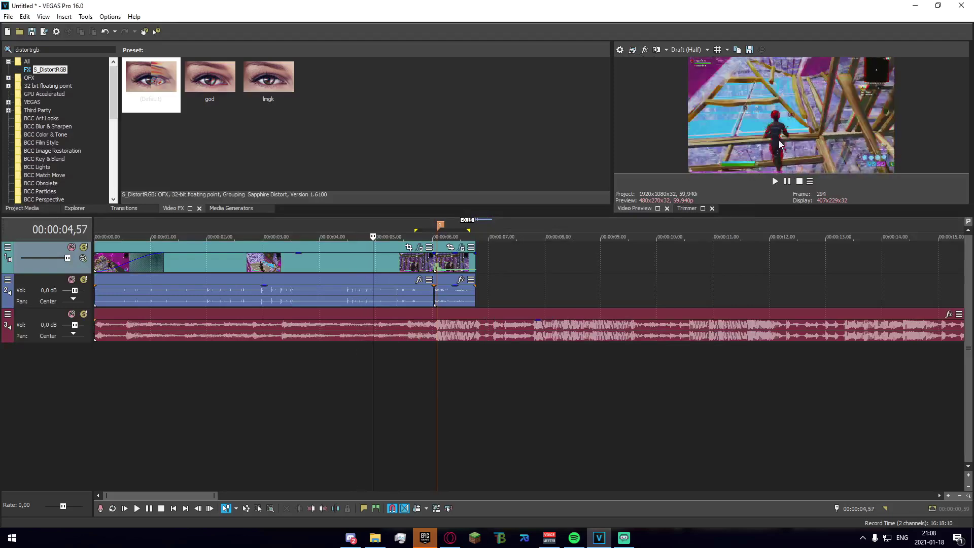
{"action": "key", "text": "Right"}
{"action": "key", "text": "Right"}
{"action": "key", "text": "Left"}
{"action": "key", "text": "Left"}
{"action": "key", "text": "Left"}
{"action": "key", "text": "Left"}
{"action": "key", "text": "Left"}
{"action": "key", "text": "Left"}
{"action": "key", "text": "Left"}
{"action": "key", "text": "Left"}
{"action": "key", "text": "Left"}
{"action": "key", "text": "Left"}
{"action": "key", "text": "Left"}
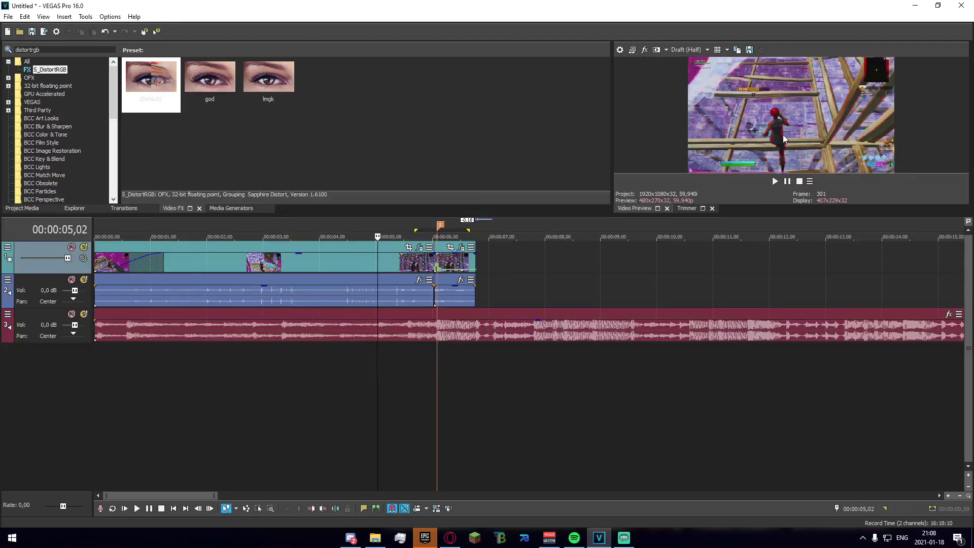
Reopen the first clip's S_DistortRGB settings, enable animation for Amount, and move the settings window clear of the timeline
{"action": "left_click", "coordinate": [419, 247]}
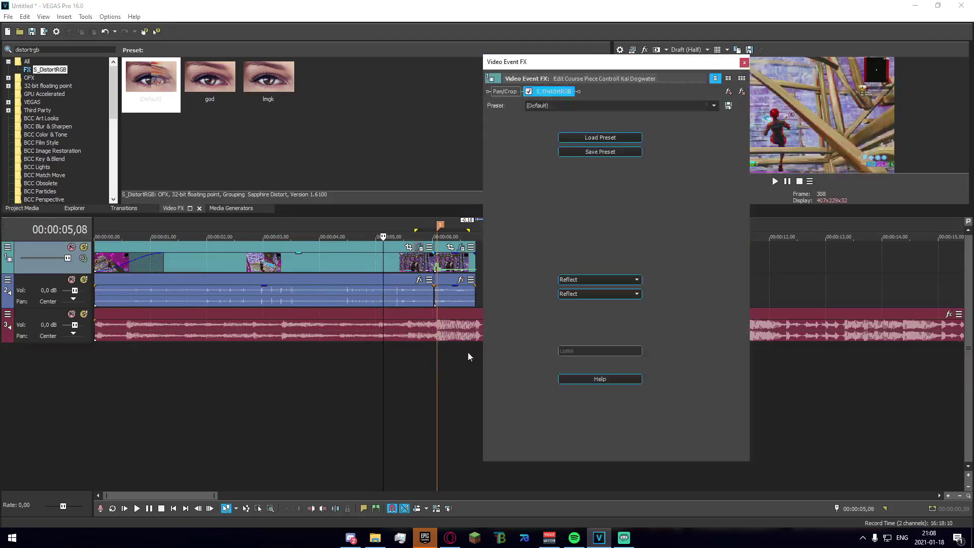
{"action": "left_click", "coordinate": [495, 364]}
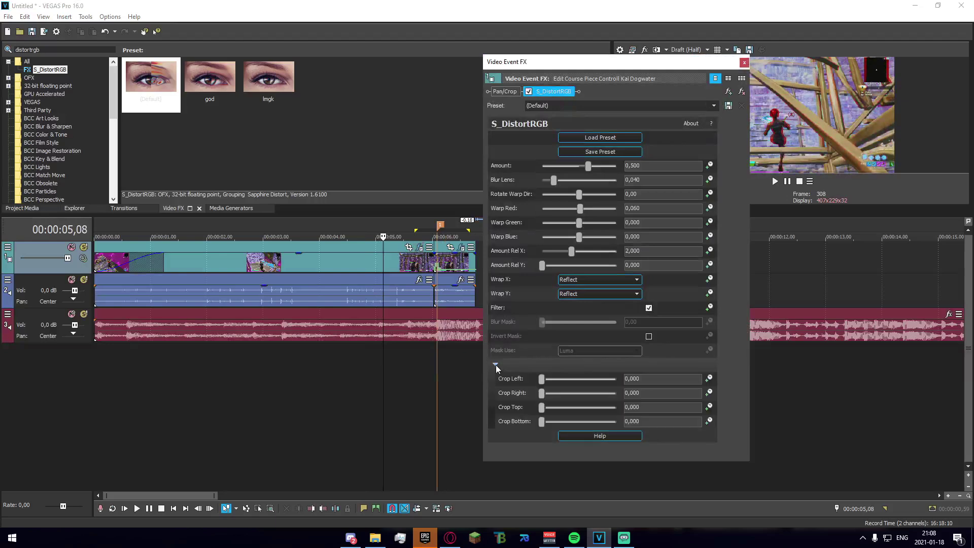
{"action": "left_click", "coordinate": [495, 364]}
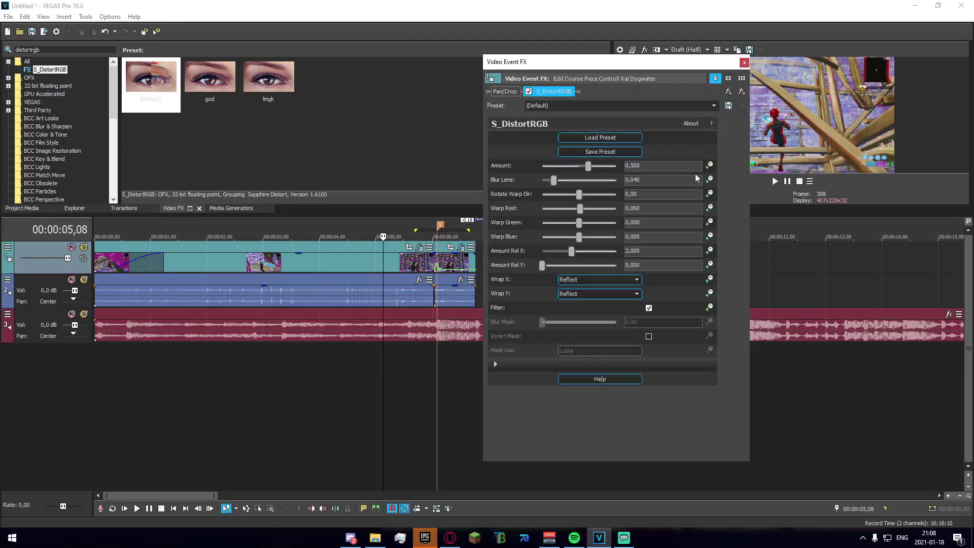
{"action": "left_click", "coordinate": [709, 166]}
{"action": "left_click_drag", "start_coordinate": [657, 66], "coordinate": [229, 43]}
Keyframe Amount from 0 at about 00:00:05,16 up to 0,5 at the clip's end, and play back the ramp
{"action": "left_click", "coordinate": [391, 264]}
{"action": "left_click", "coordinate": [391, 264]}
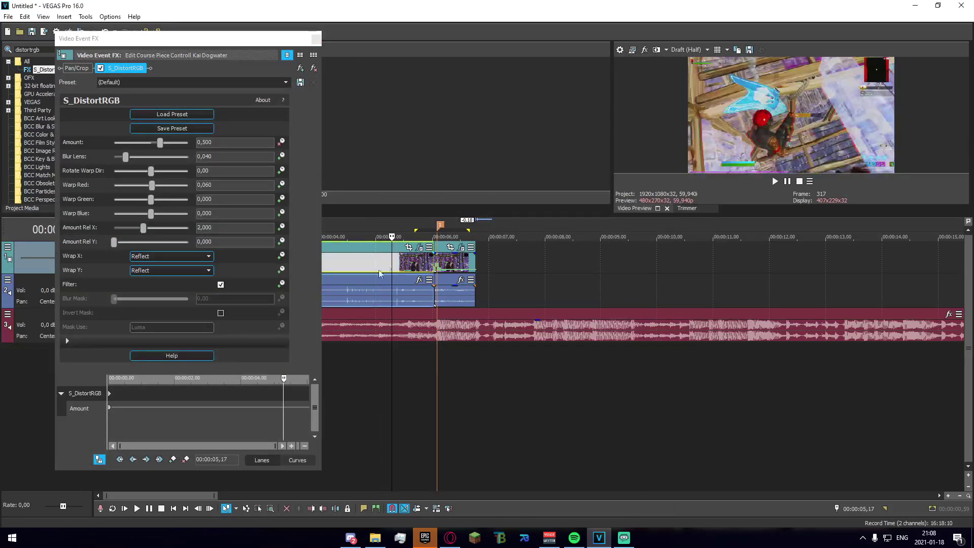
{"action": "double_click", "coordinate": [283, 408]}
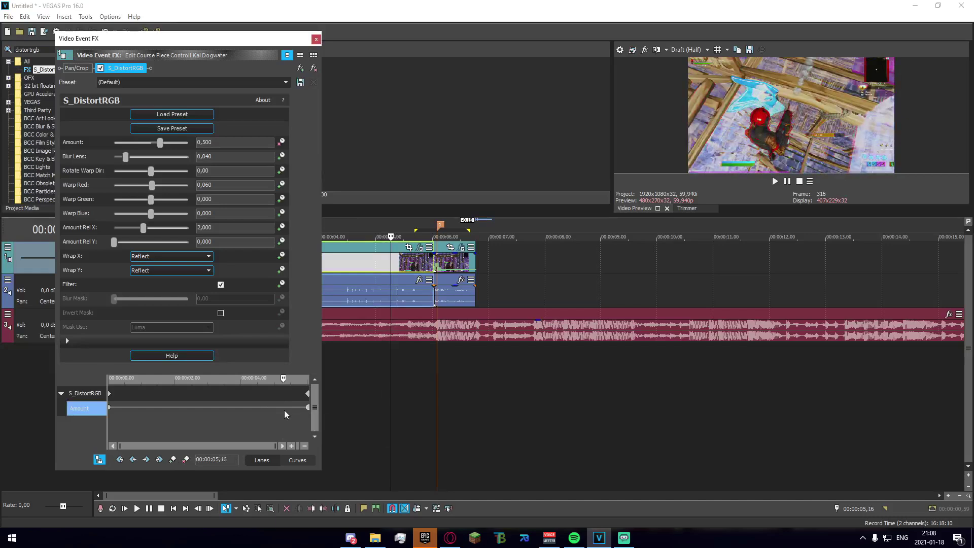
{"action": "double_click", "coordinate": [283, 407]}
{"action": "left_click", "coordinate": [111, 409]}
{"action": "left_click", "coordinate": [358, 374]}
{"action": "key", "text": "space"}
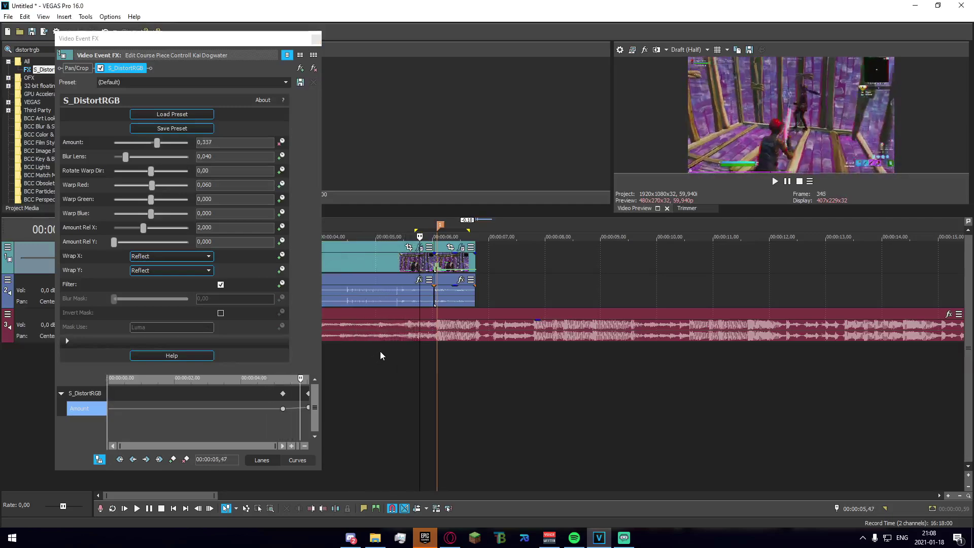
Shift the Amount keyframes earlier to about 00:00:05,05 and 00:00:05,51, play back the result, and close the effect settings
{"action": "key", "text": "Return"}
{"action": "left_click_drag", "start_coordinate": [283, 409], "coordinate": [302, 408]}
{"action": "left_click", "coordinate": [396, 369]}
{"action": "key", "text": "space"}
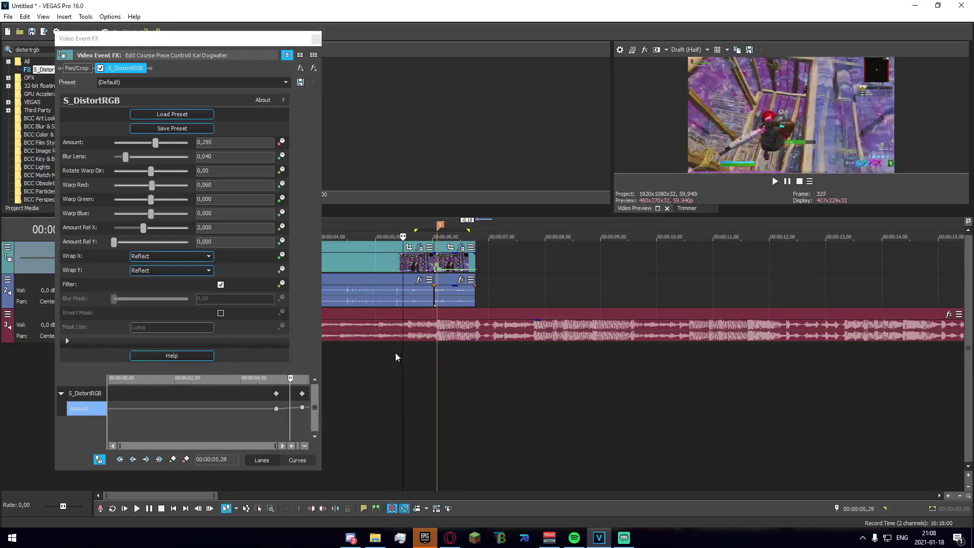
{"action": "left_click", "coordinate": [316, 38]}
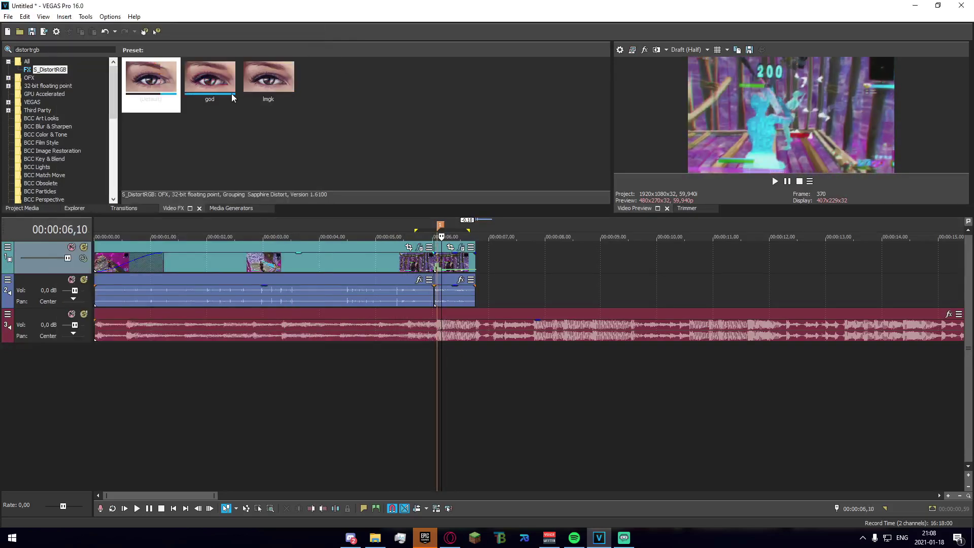
Search the effects for "color corre" and apply Color Corrector (Secondary) with the Desaturate All but Reds preset to the first clip
{"action": "left_click_drag", "start_coordinate": [61, 49], "coordinate": [2, 61]}
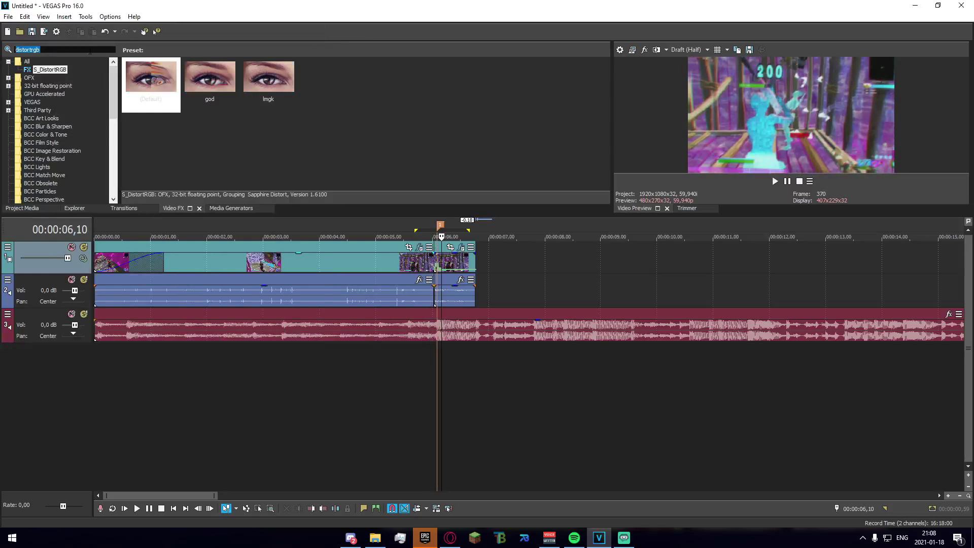
{"action": "type", "text": "color corre"}
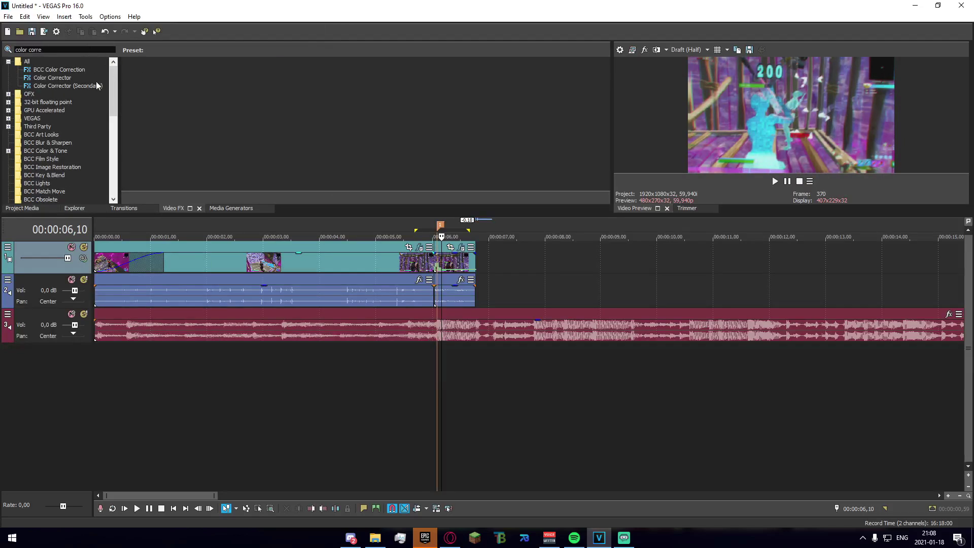
{"action": "left_click", "coordinate": [89, 86]}
{"action": "left_click_drag", "start_coordinate": [277, 112], "coordinate": [270, 103]}
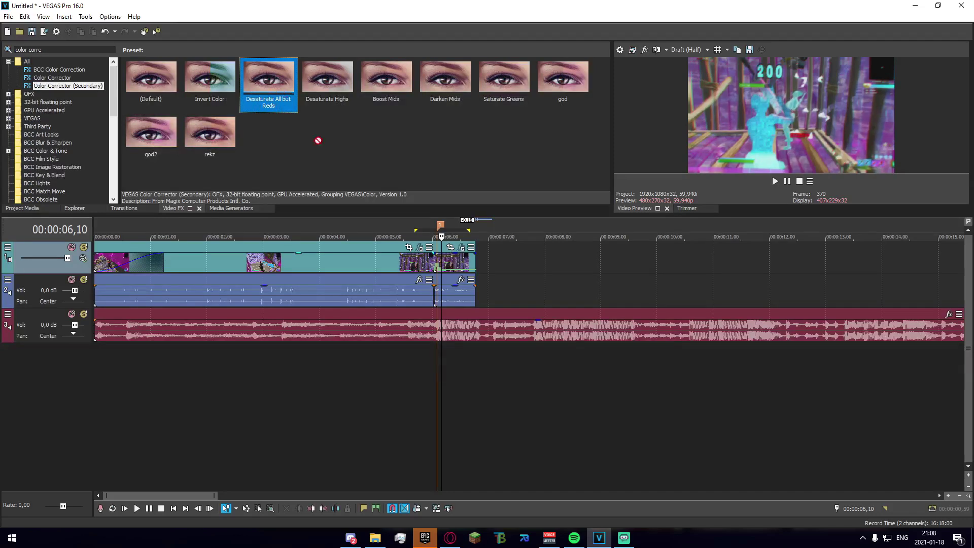
{"action": "left_click_drag", "start_coordinate": [365, 258], "coordinate": [373, 262]}
{"action": "left_click", "coordinate": [380, 261]}
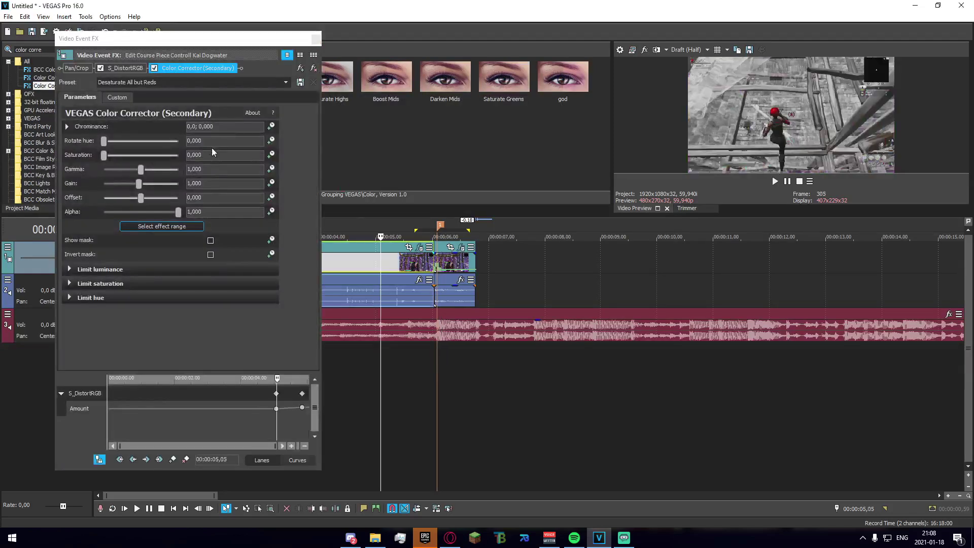
Set the color corrector's Saturation to 1, enable its animation, and add a Saturation keyframe at about 00:00:05,05
{"action": "left_click_drag", "start_coordinate": [205, 156], "coordinate": [83, 155]}
{"action": "type", "text": "1"}
{"action": "key", "text": "Return"}
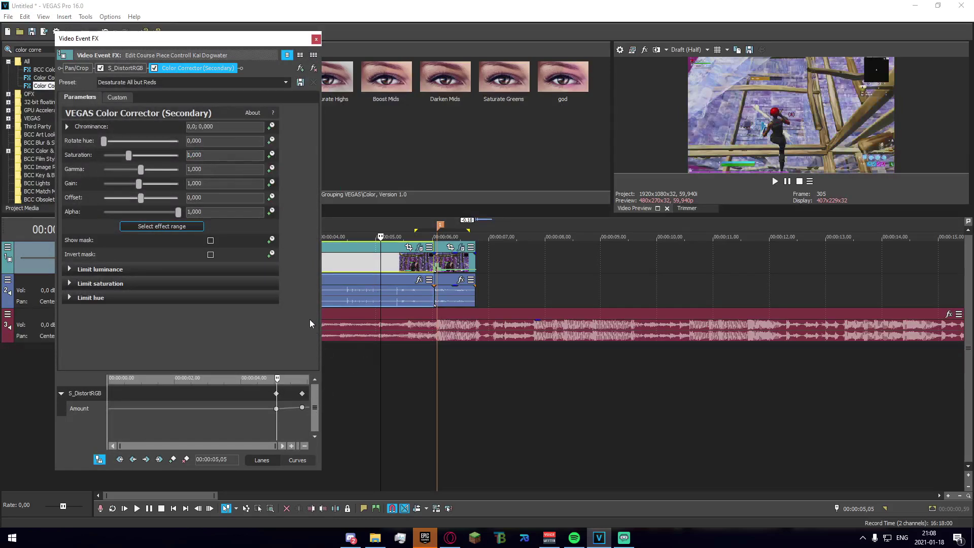
{"action": "left_click", "coordinate": [271, 154]}
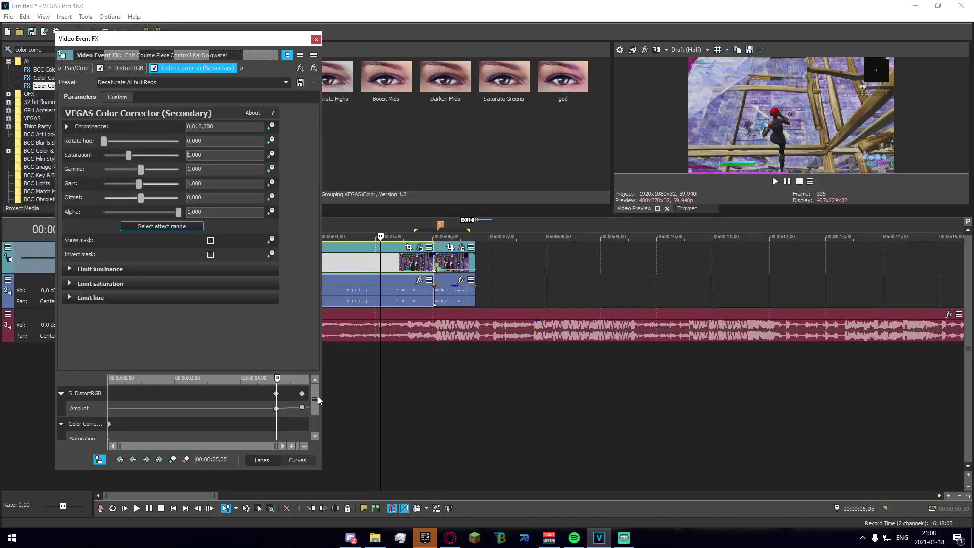
{"action": "left_click_drag", "start_coordinate": [314, 412], "coordinate": [314, 424]}
{"action": "double_click", "coordinate": [278, 427]}
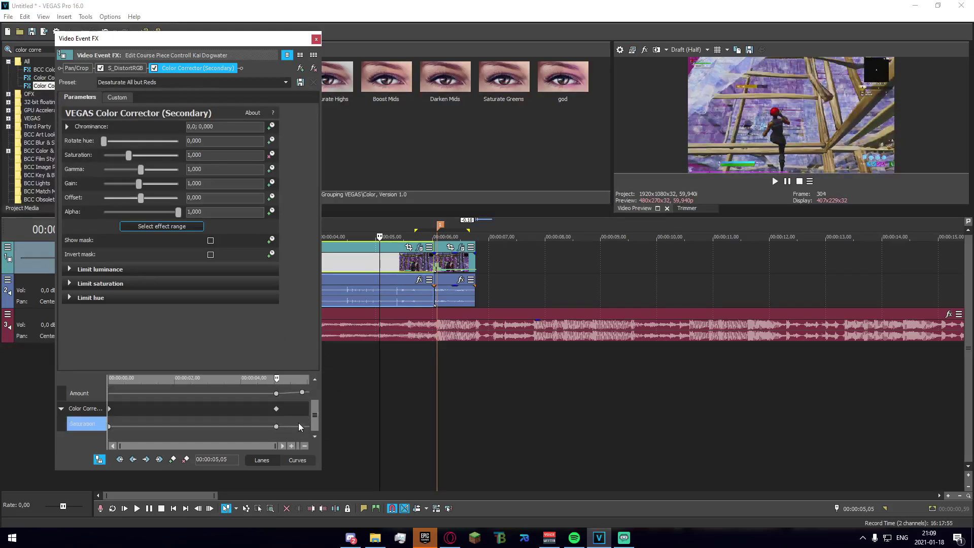
Add a Saturation keyframe at about 00:00:05,35, set its value to 0, and play back the desaturation
{"action": "left_click_drag", "start_coordinate": [277, 377], "coordinate": [294, 379]}
{"action": "double_click", "coordinate": [293, 426]}
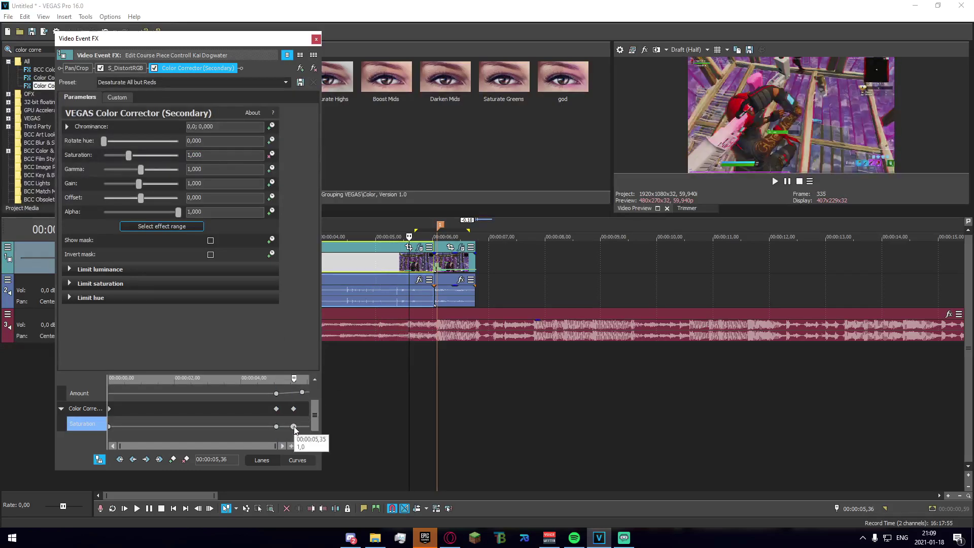
{"action": "double_click", "coordinate": [293, 426]}
{"action": "left_click_drag", "start_coordinate": [278, 443], "coordinate": [245, 439]}
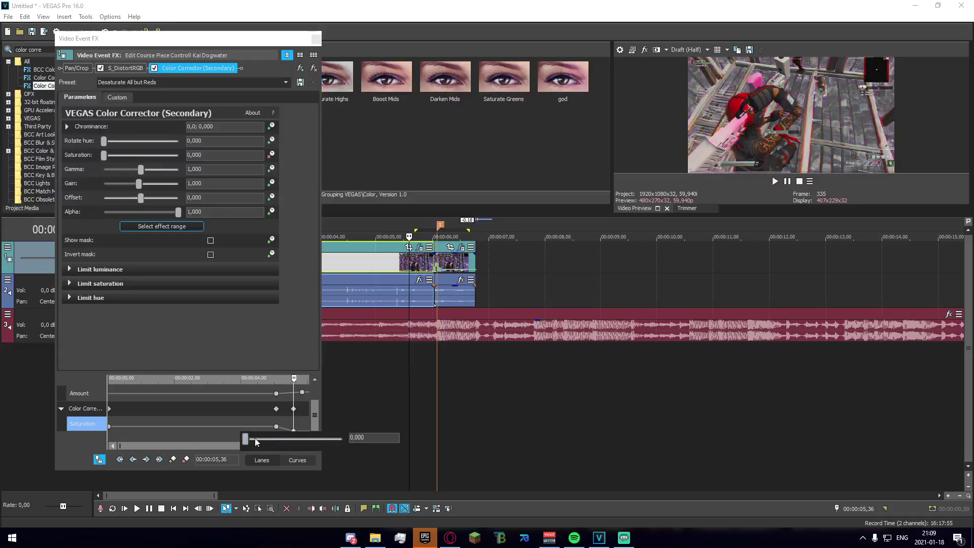
{"action": "left_click", "coordinate": [369, 360]}
{"action": "key", "text": "space"}
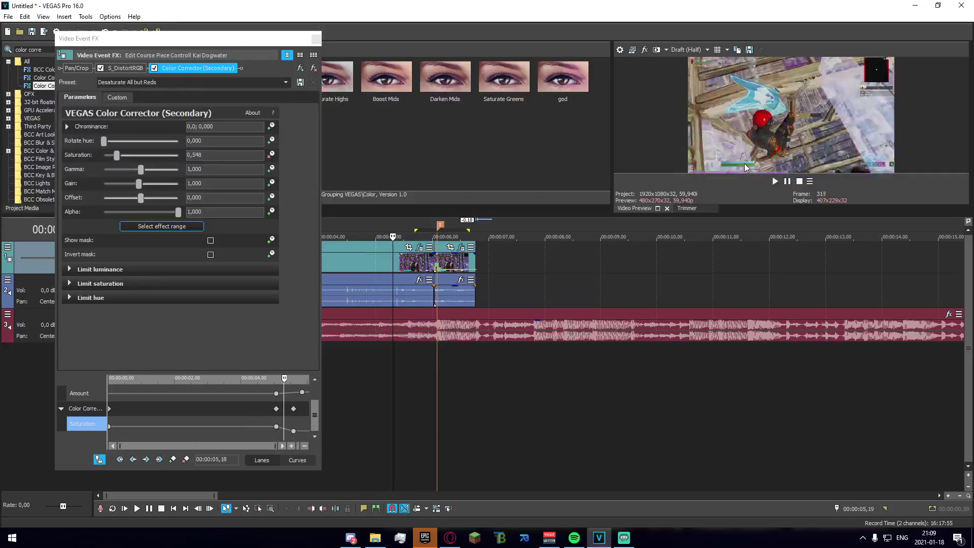
Shift the Saturation keyframes slightly earlier in the clip and play back the adjusted fade
{"action": "key", "text": "Return"}
{"action": "mouse_move", "coordinate": [276, 426]}
{"action": "left_mouse_down"}
{"action": "mouse_move", "coordinate": [264, 426]}
{"action": "mouse_move", "coordinate": [292, 430]}
{"action": "left_mouse_up"}
{"action": "left_click", "coordinate": [373, 367]}
{"action": "left_click", "coordinate": [393, 364]}
{"action": "key", "text": "space"}
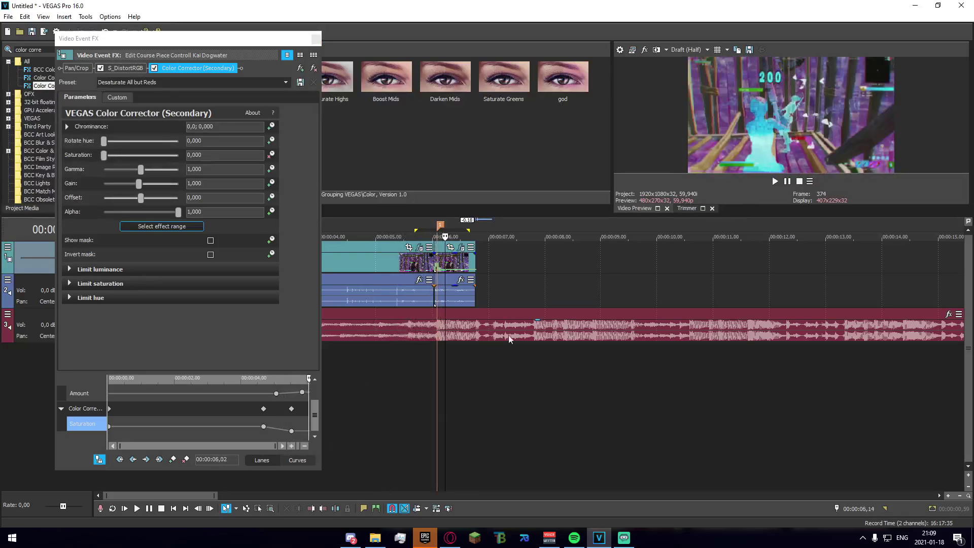
Move the S_DistortRGB Amount keyframes slightly later, with the 0,5 keyframe at the clip's end, and play back the combined effects
{"action": "left_click", "coordinate": [422, 391]}
{"action": "left_click", "coordinate": [303, 392]}
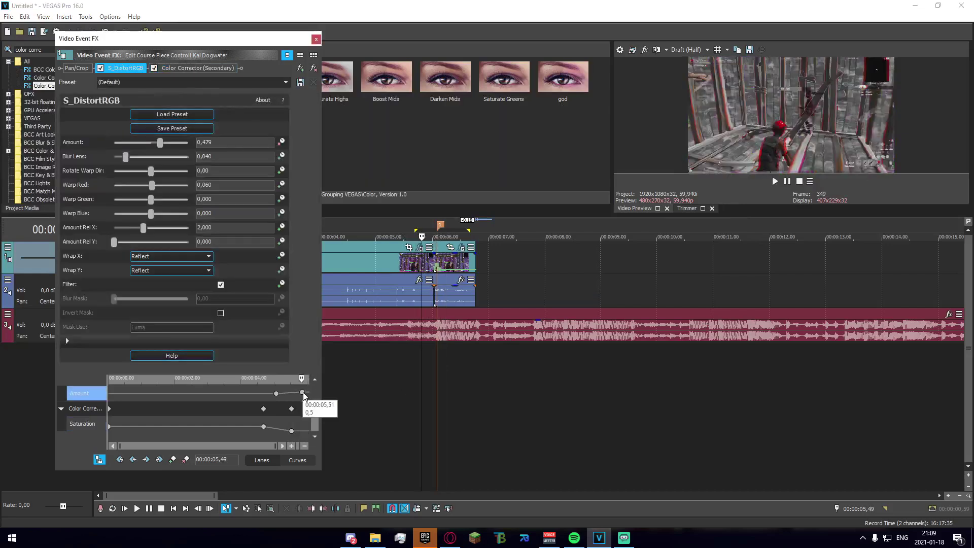
{"action": "left_click_drag", "start_coordinate": [302, 393], "coordinate": [281, 393]}
{"action": "left_click", "coordinate": [412, 385]}
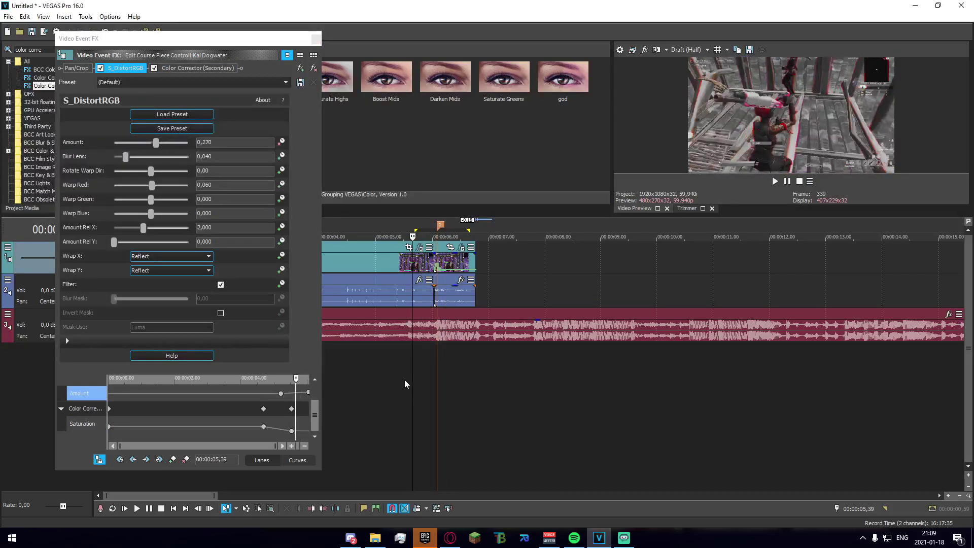
{"action": "key", "text": "space"}
{"action": "left_click", "coordinate": [382, 383]}
{"action": "key", "text": "space"}
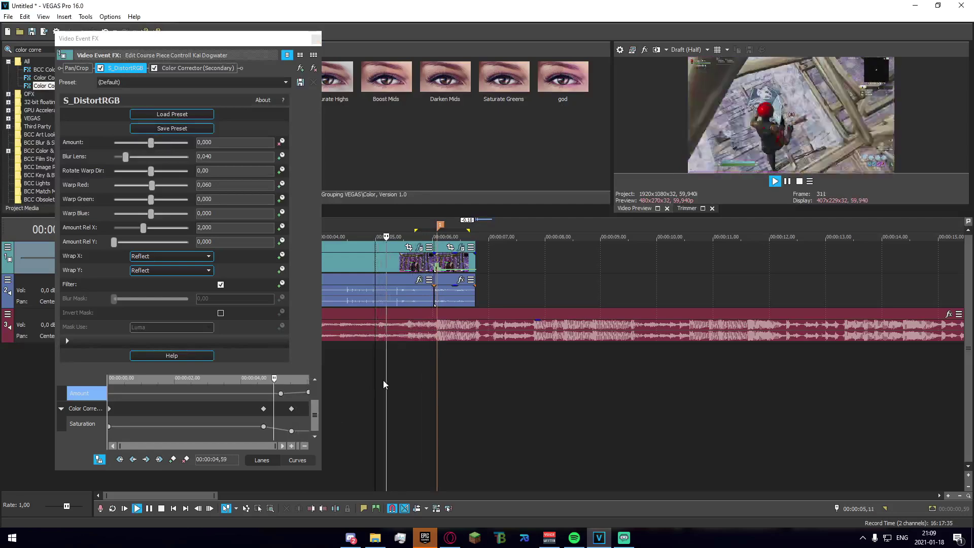
Review the combined RGB-split and desaturation at the end of the first clip, then close its effects window
{"action": "left_click", "coordinate": [386, 379]}
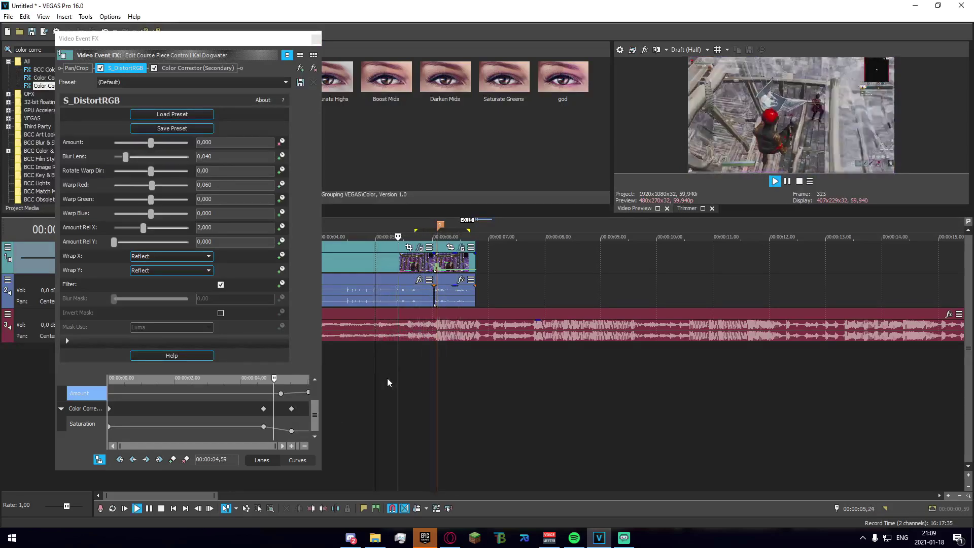
{"action": "left_click", "coordinate": [416, 369]}
{"action": "key", "text": "space"}
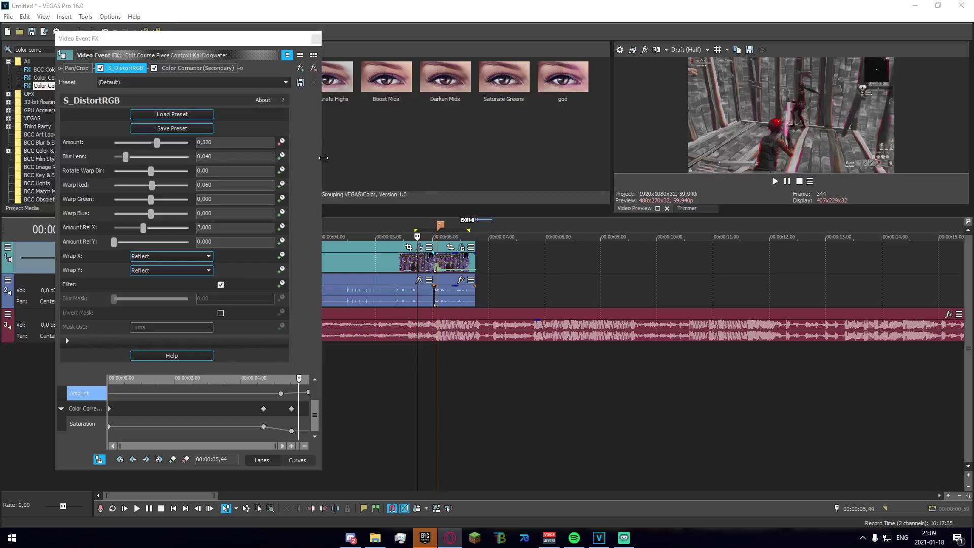
{"action": "left_click", "coordinate": [316, 39]}
{"action": "left_click", "coordinate": [382, 383]}
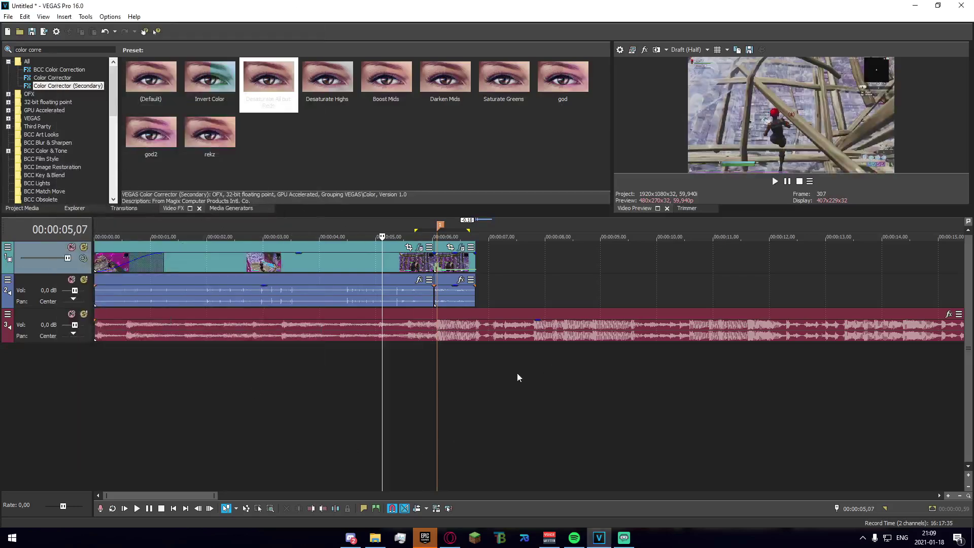
Find the uni.VHS effect and apply its veeheiches preset to the first gameplay clip
{"action": "left_click", "coordinate": [414, 429]}
{"action": "left_click", "coordinate": [414, 426]}
{"action": "left_click", "coordinate": [36, 49]}
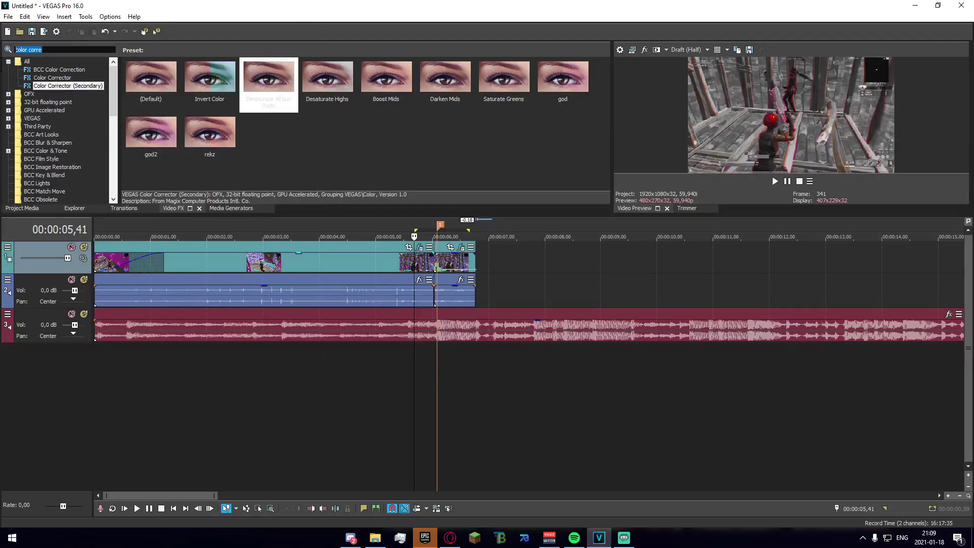
{"action": "type", "text": "u"}
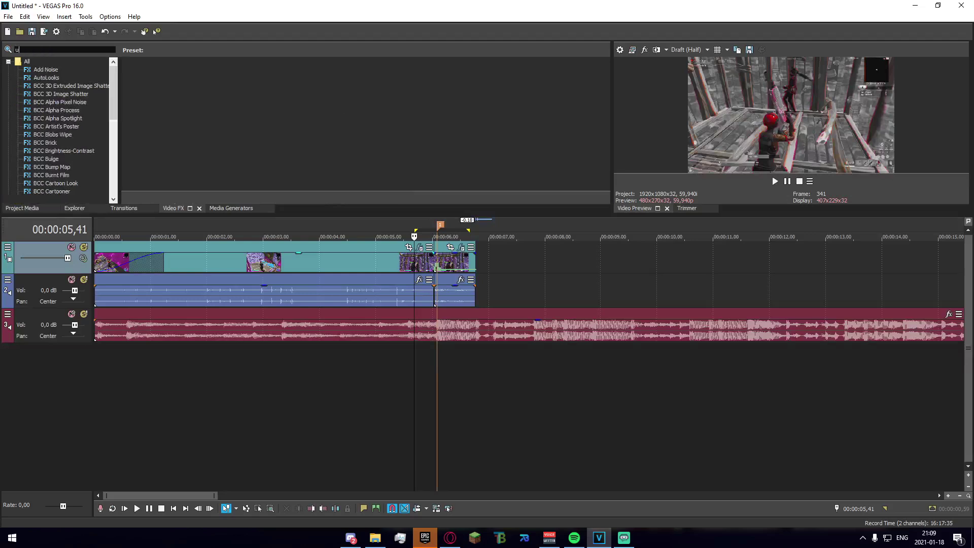
{"action": "type", "text": "ni.vhs"}
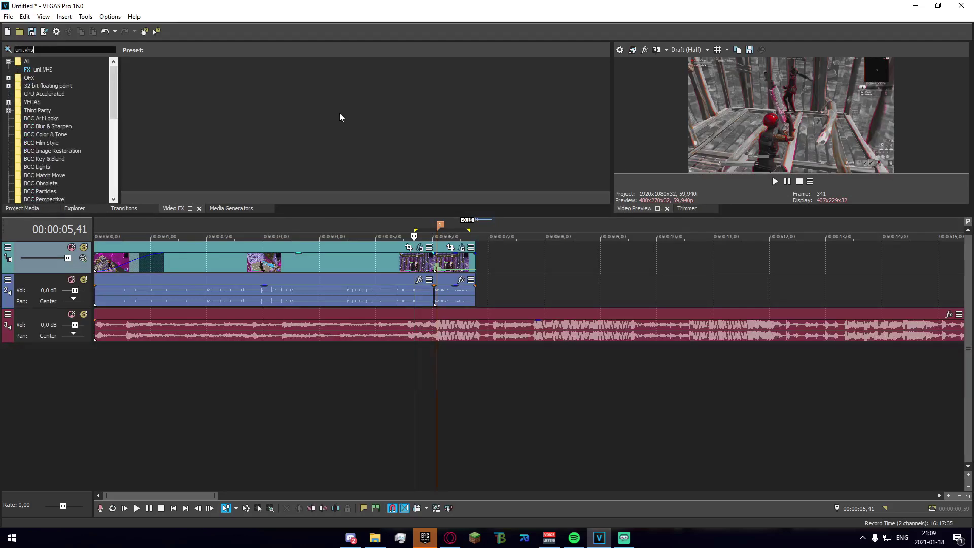
{"action": "left_click", "coordinate": [50, 67]}
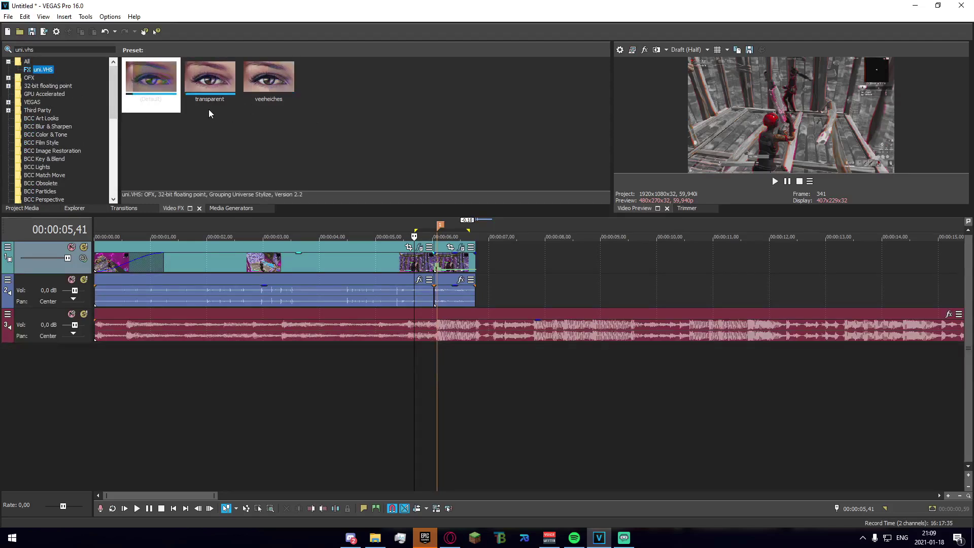
{"action": "left_click_drag", "start_coordinate": [285, 110], "coordinate": [412, 264]}
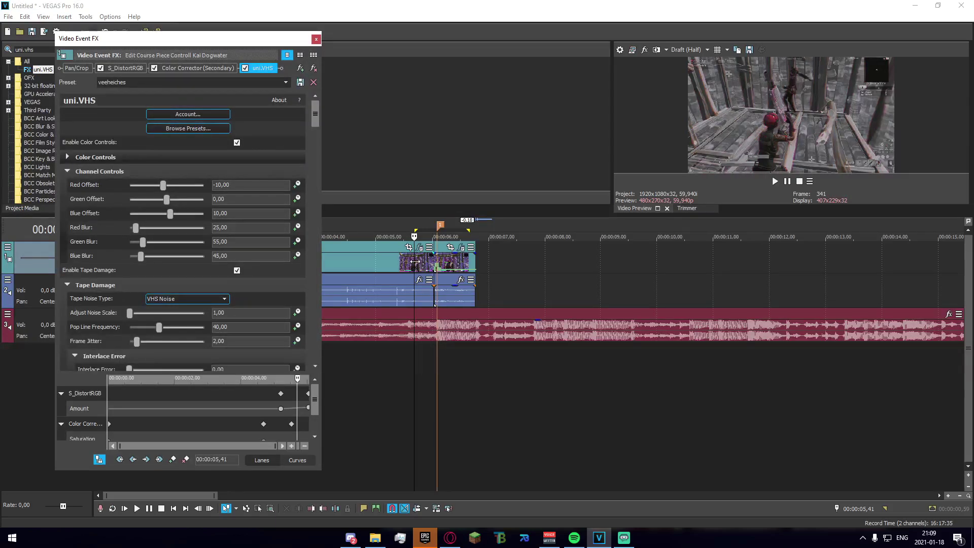
Enable animation for uni.VHS's Blend with Original and add a keyframe for it at the end of the first clip
{"action": "left_click", "coordinate": [432, 262]}
{"action": "left_click", "coordinate": [426, 262]}
{"action": "left_click", "coordinate": [422, 262]}
{"action": "left_click", "coordinate": [419, 261]}
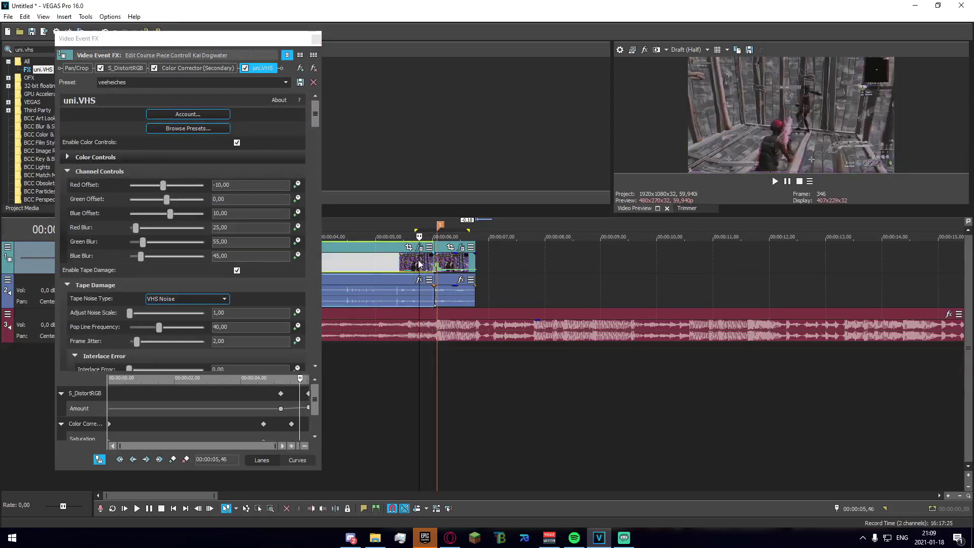
{"action": "left_click", "coordinate": [418, 263]}
{"action": "left_click_drag", "start_coordinate": [313, 114], "coordinate": [315, 431]}
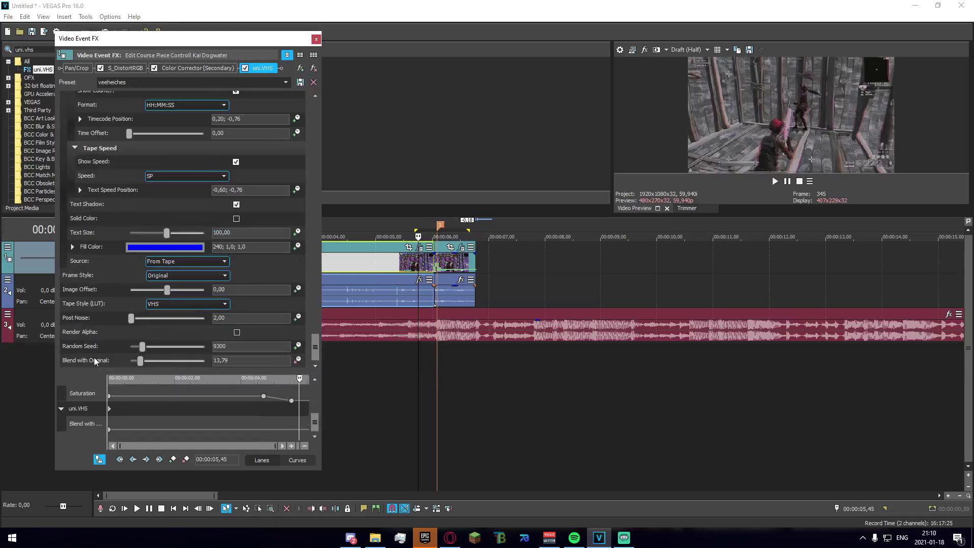
{"action": "left_click", "coordinate": [306, 415]}
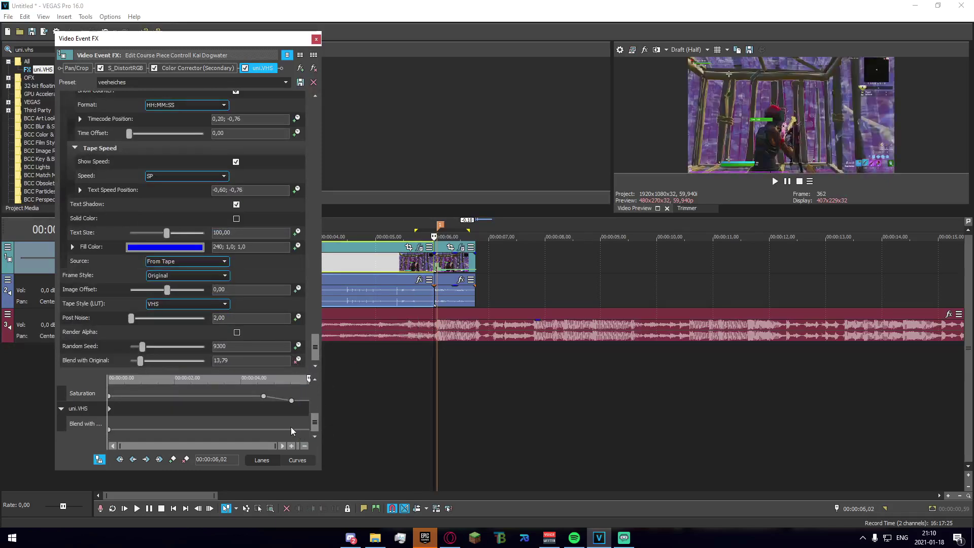
{"action": "double_click", "coordinate": [307, 429]}
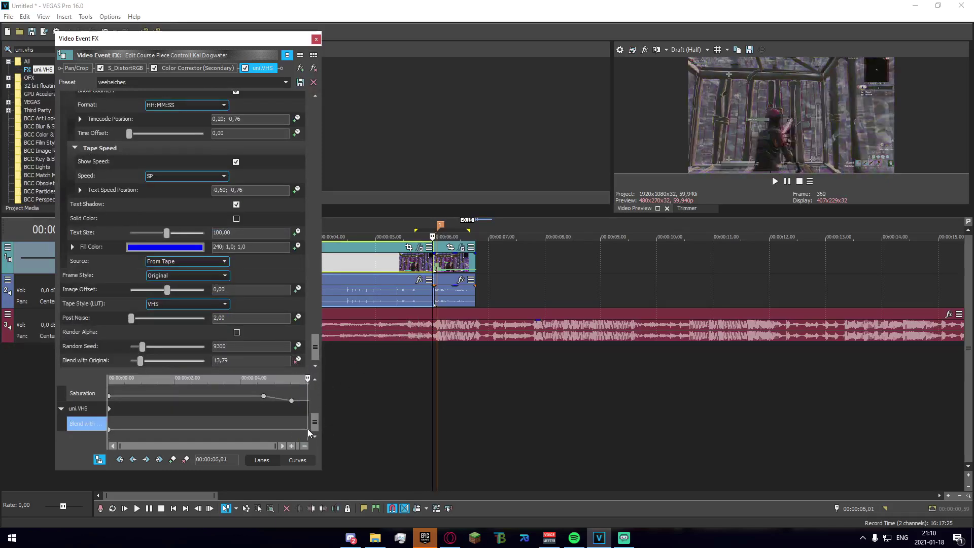
Add a Blend with Original keyframe of 100 at about 00:00:03,48 and delete the one at the clip's start
{"action": "double_click", "coordinate": [235, 430]}
{"action": "double_click", "coordinate": [234, 429]}
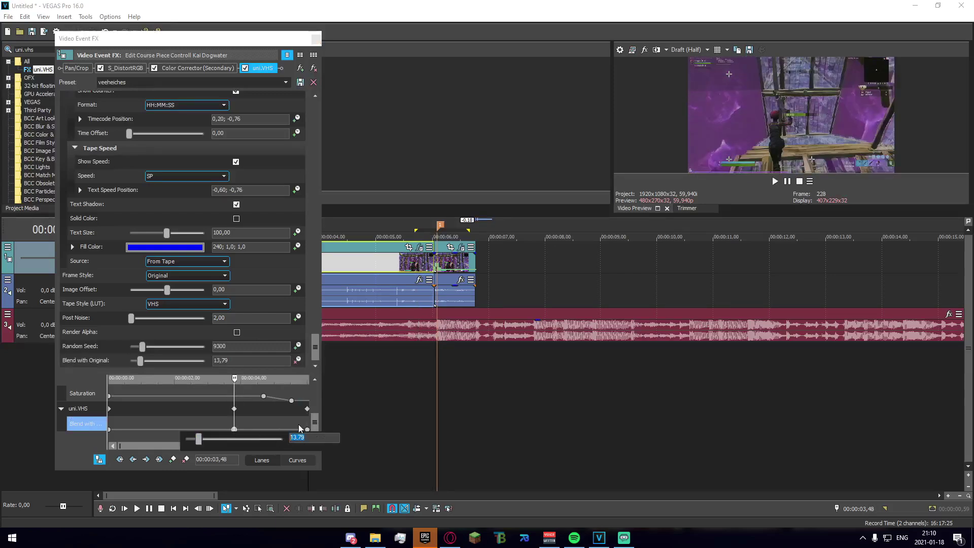
{"action": "type", "text": "100"}
{"action": "key", "text": "Return"}
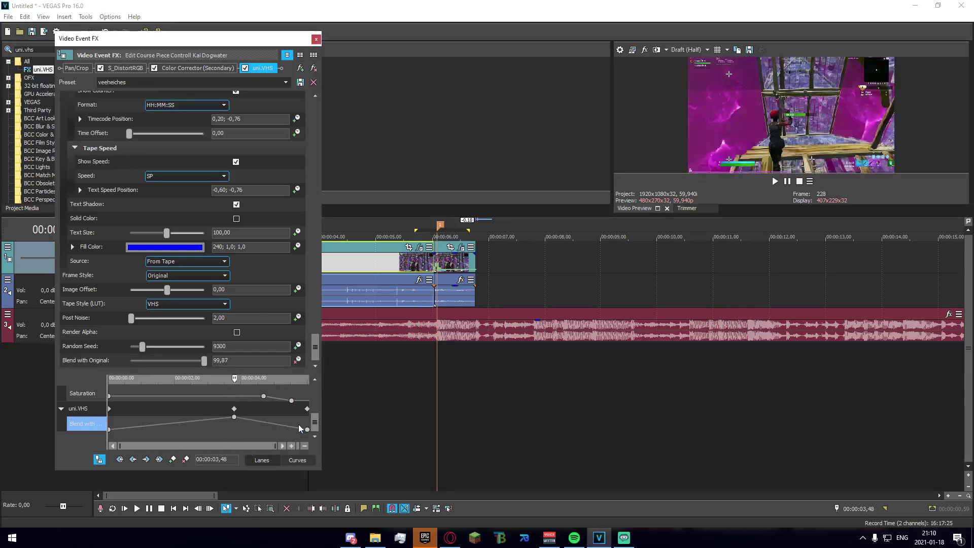
{"action": "left_click", "coordinate": [108, 429]}
{"action": "key", "text": "Delete"}
Give the 100 keyframe a Fast Fade curve, place the ending keyframe at about 00:00:06,01, and close the effects window
{"action": "left_click_drag", "start_coordinate": [307, 429], "coordinate": [281, 429]}
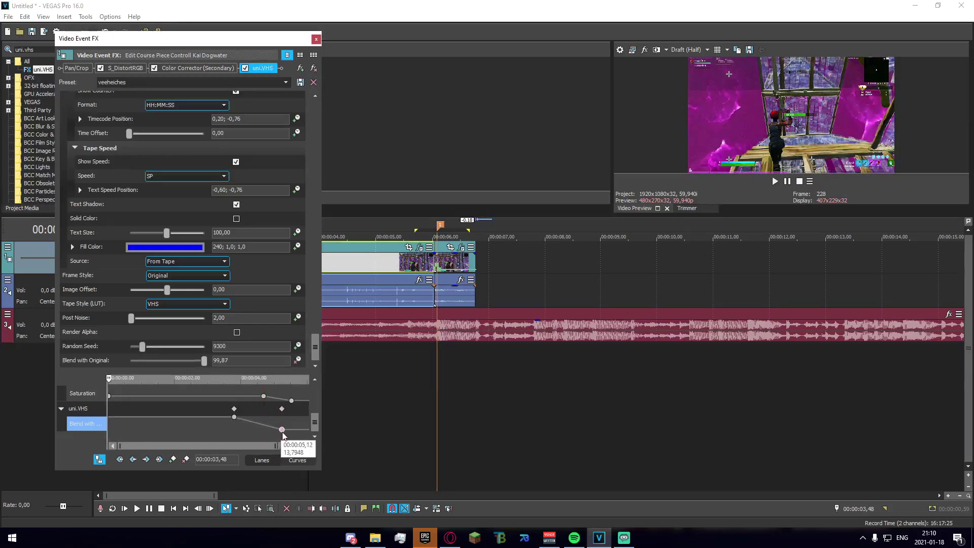
{"action": "right_click", "coordinate": [234, 417]}
{"action": "right_click", "coordinate": [234, 418]}
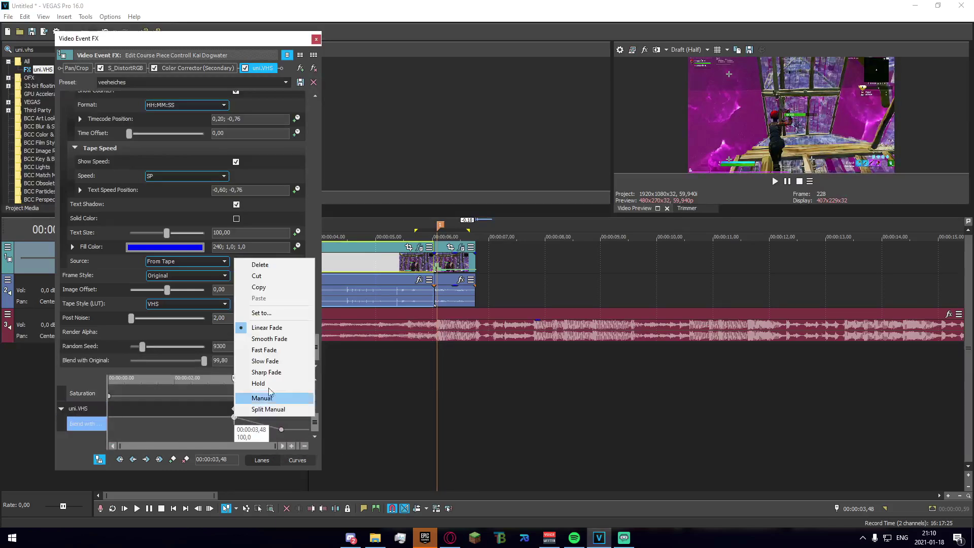
{"action": "left_click", "coordinate": [265, 350]}
{"action": "left_click_drag", "start_coordinate": [281, 429], "coordinate": [308, 429]}
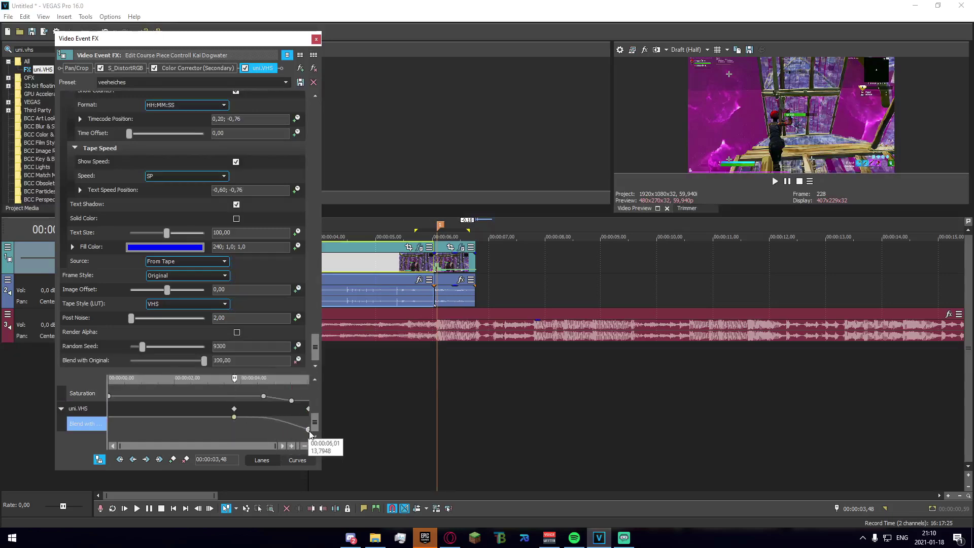
{"action": "left_click", "coordinate": [316, 38]}
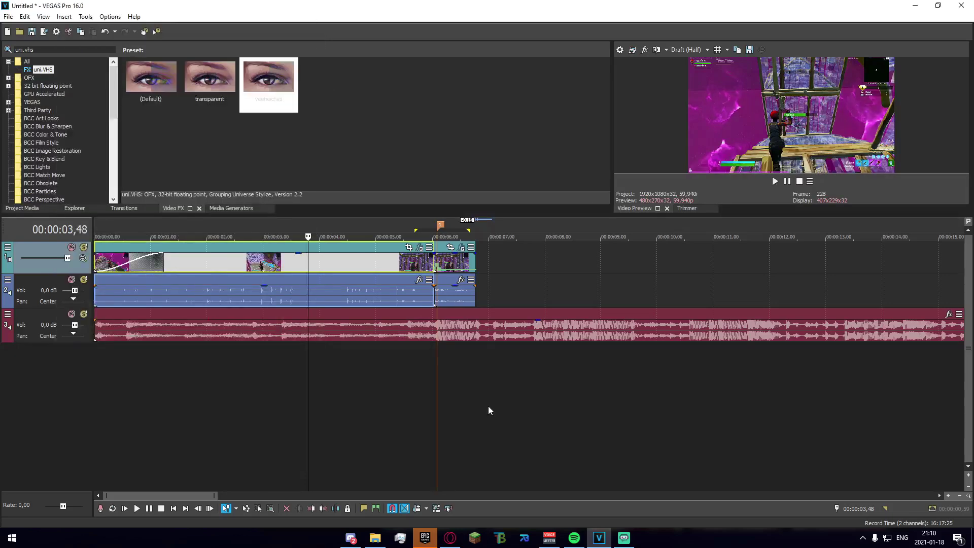
Mark a playback region from about 2 to 7 seconds and play back the VHS fade leading into the second clip
{"action": "left_click_drag", "start_coordinate": [488, 409], "coordinate": [235, 401]}
{"action": "left_click", "coordinate": [234, 394]}
{"action": "key", "text": "space"}
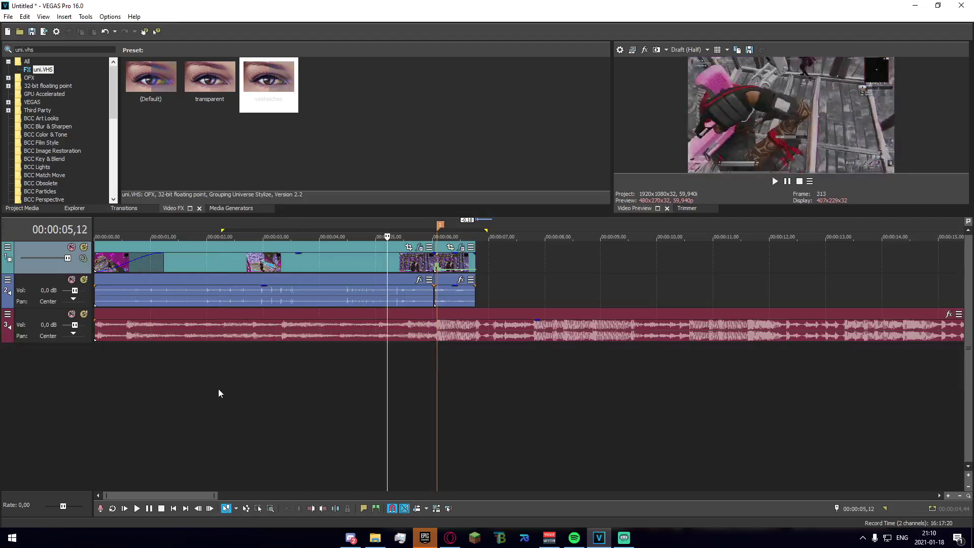
{"action": "left_click", "coordinate": [348, 373]}
{"action": "key", "text": "space"}
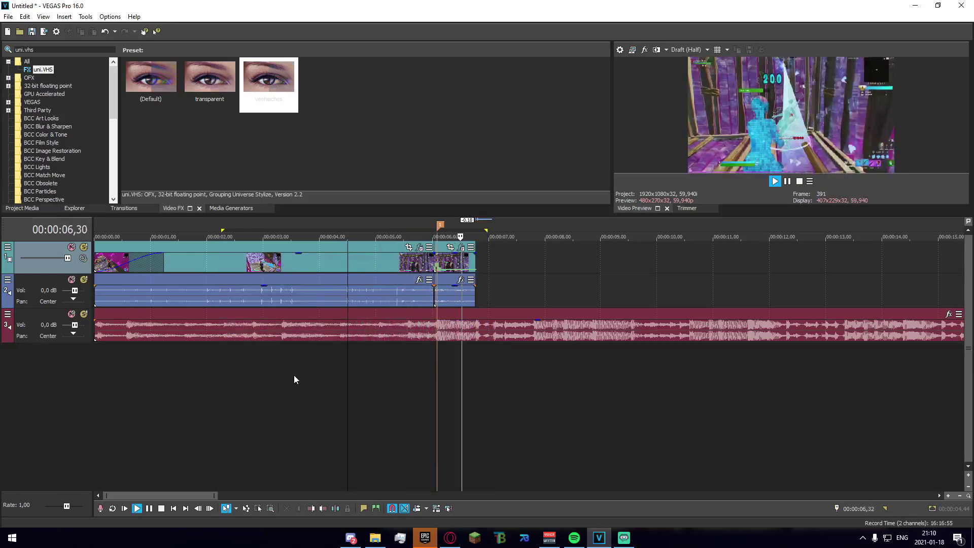
{"action": "key", "text": "space"}
{"action": "left_click", "coordinate": [370, 370]}
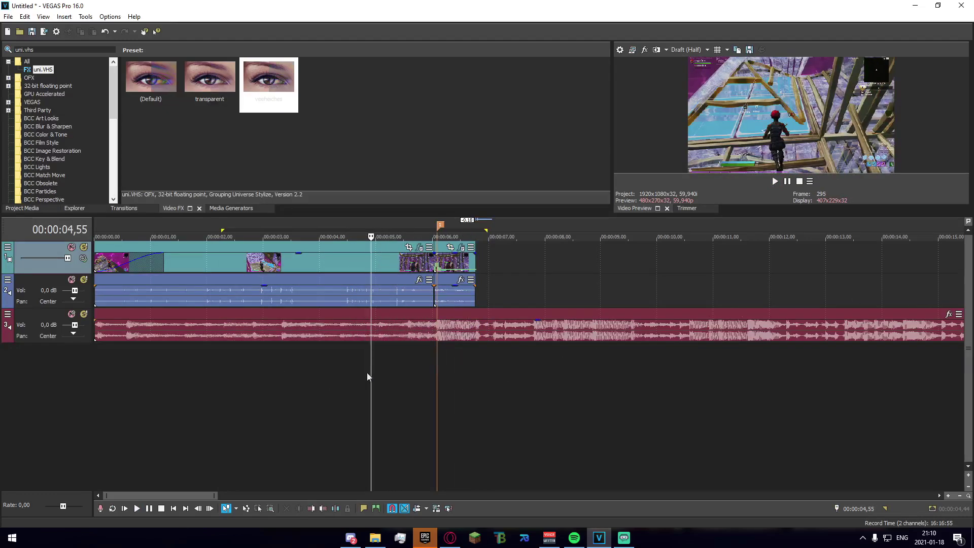
{"action": "left_click_drag", "start_coordinate": [44, 49], "coordinate": [3, 72]}
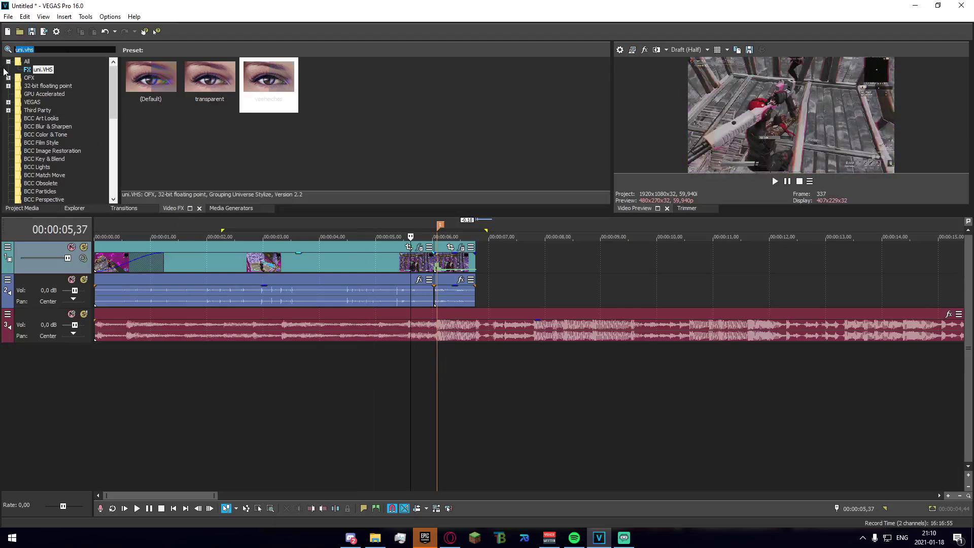
{"action": "left_click", "coordinate": [415, 352]}
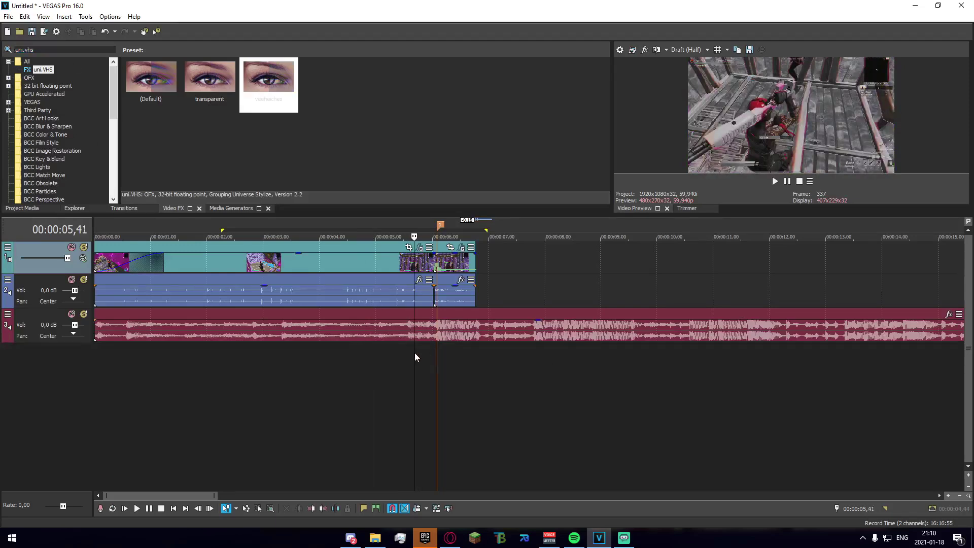
{"action": "key", "text": "space"}
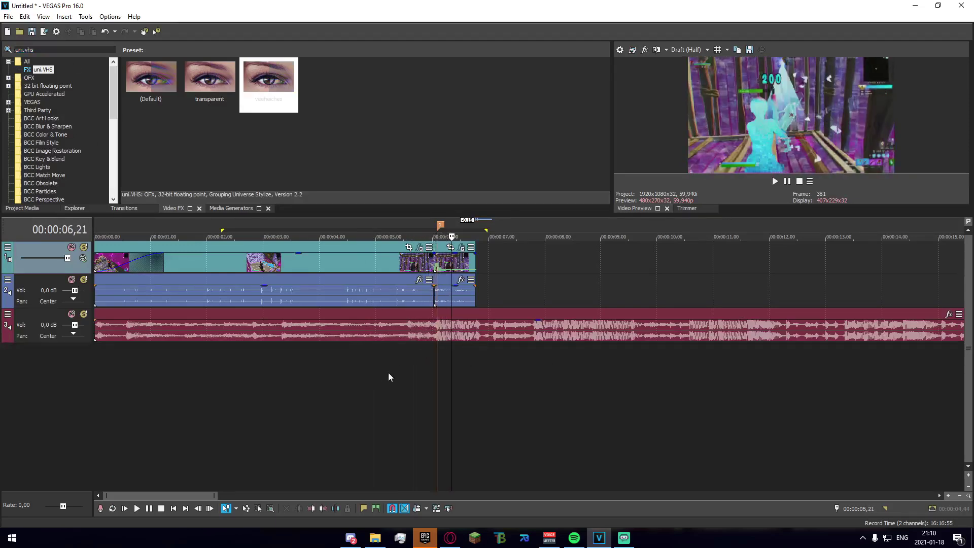
{"action": "left_click", "coordinate": [404, 370]}
Search for "dissolves", apply the default S_DissolveShake preset to the first clip, and set its Frequency to 30
{"action": "key", "text": "Tab"}
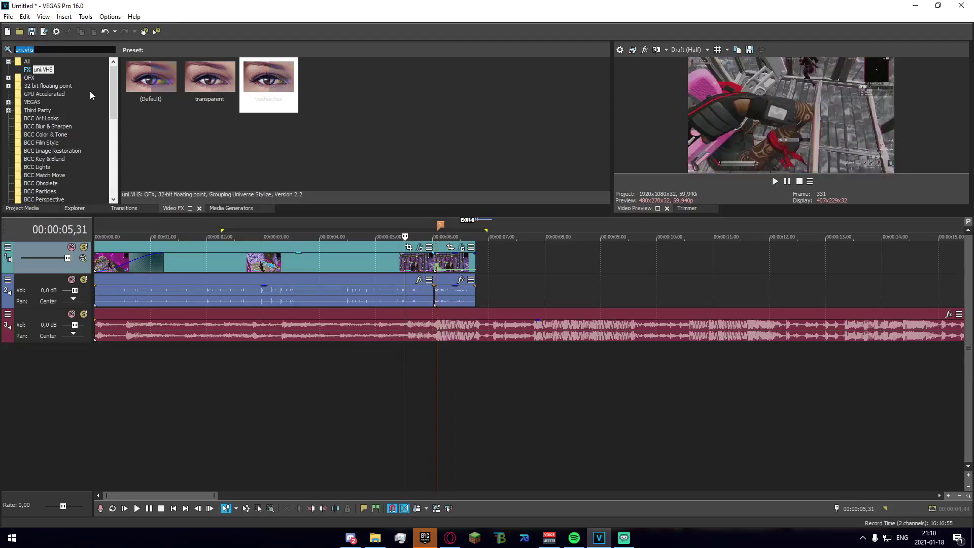
{"action": "type", "text": "dissolves"}
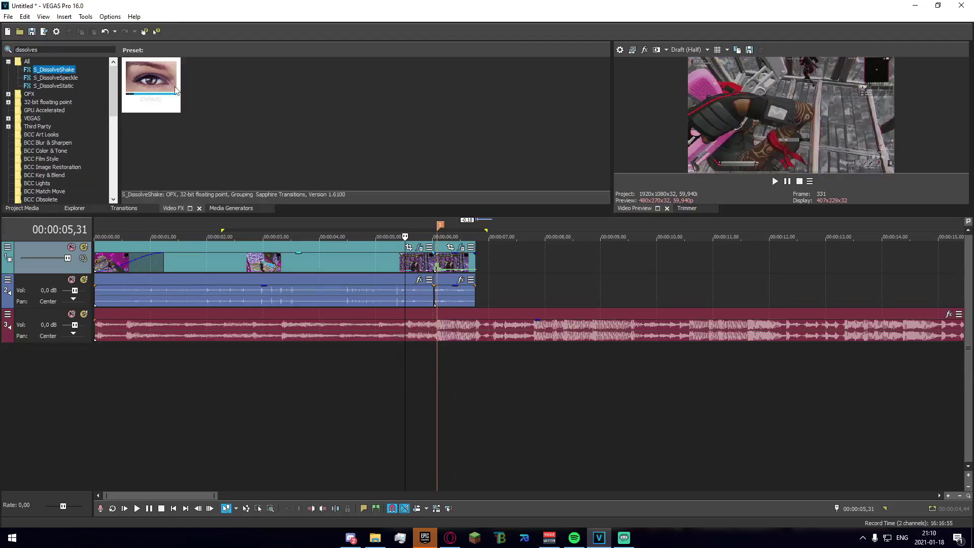
{"action": "left_click_drag", "start_coordinate": [176, 91], "coordinate": [387, 266]}
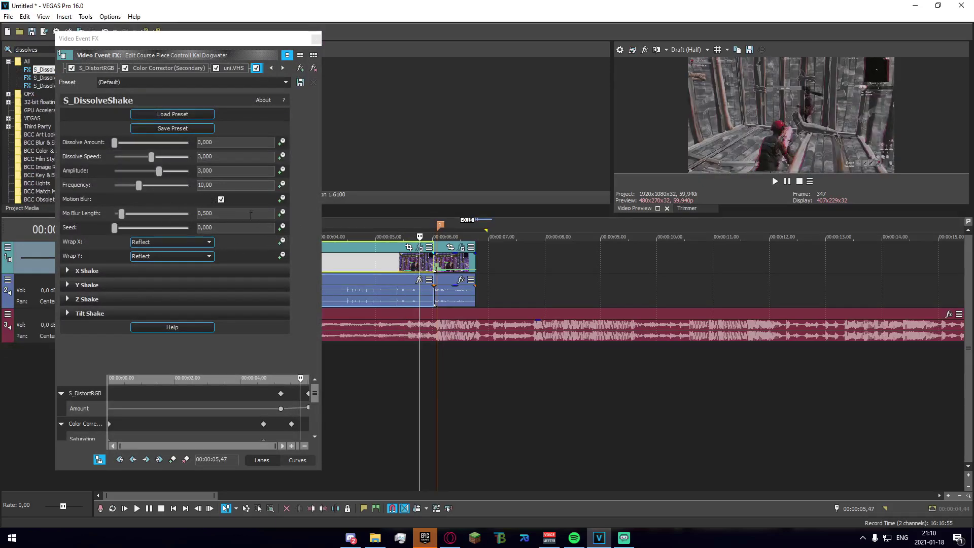
{"action": "left_click", "coordinate": [199, 185]}
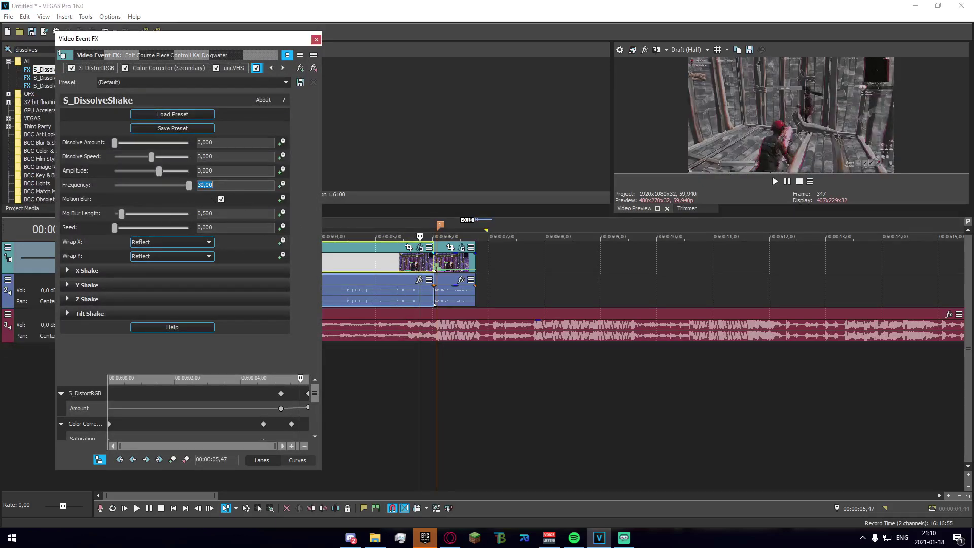
Enable animation for S_DissolveShake's Dissolve Amount and set it to about 0,041 at the end of the first clip
{"action": "left_click", "coordinate": [434, 268]}
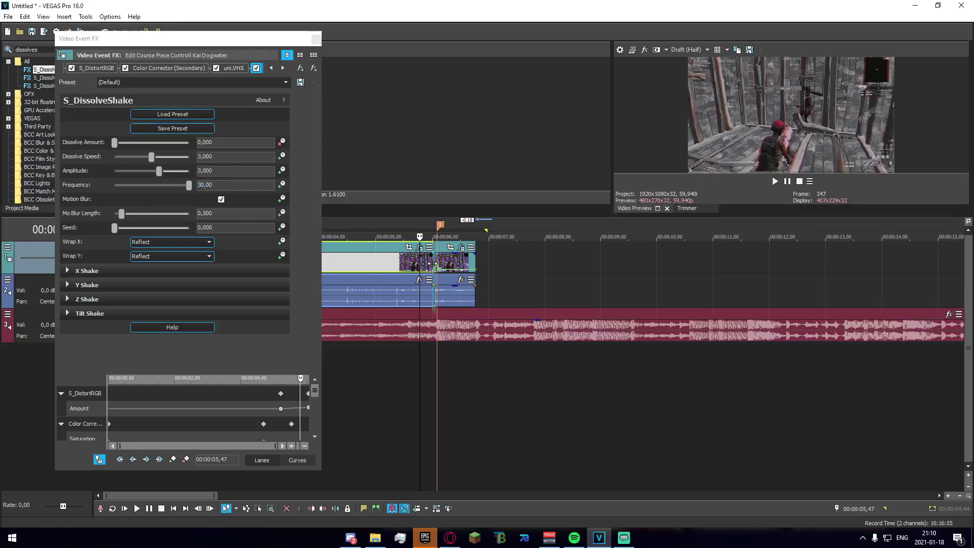
{"action": "scroll", "coordinate": [420, 359], "scroll_direction": "up", "scroll_amount": 5}
{"action": "scroll", "coordinate": [319, 402], "scroll_direction": "down", "scroll_amount": 3}
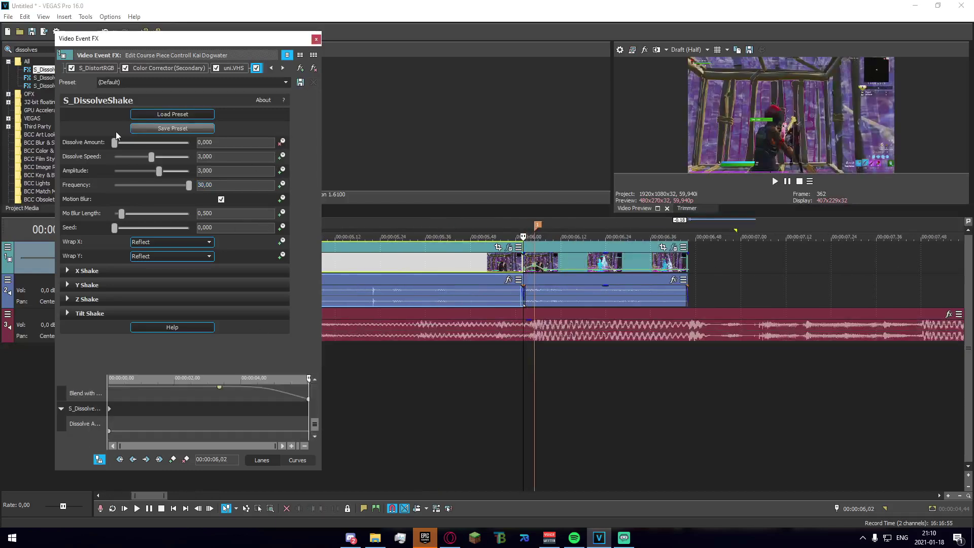
{"action": "left_click_drag", "start_coordinate": [115, 142], "coordinate": [121, 146]}
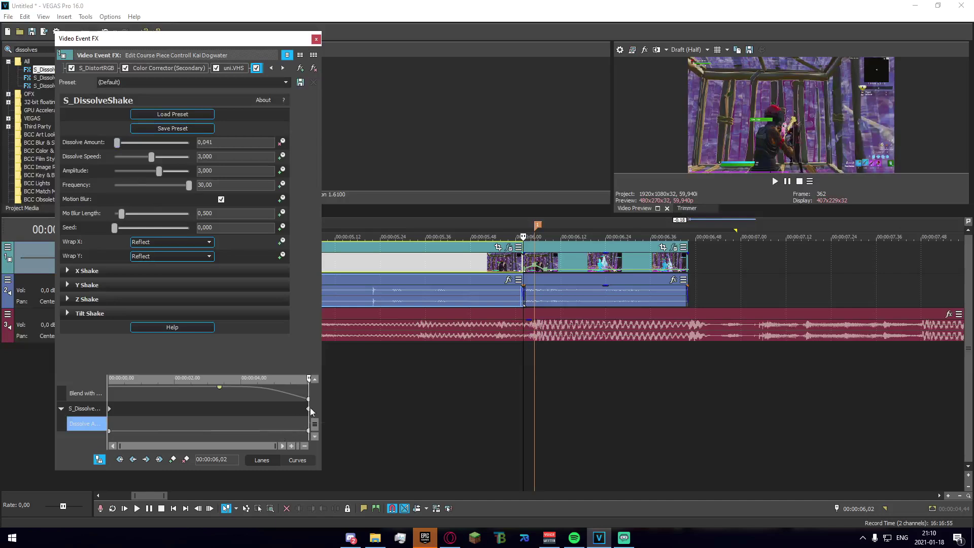
Add a Dissolve Amount keyframe at about 00:00:05,26 and set its value to 0
{"action": "left_click_drag", "start_coordinate": [309, 407], "coordinate": [241, 438]}
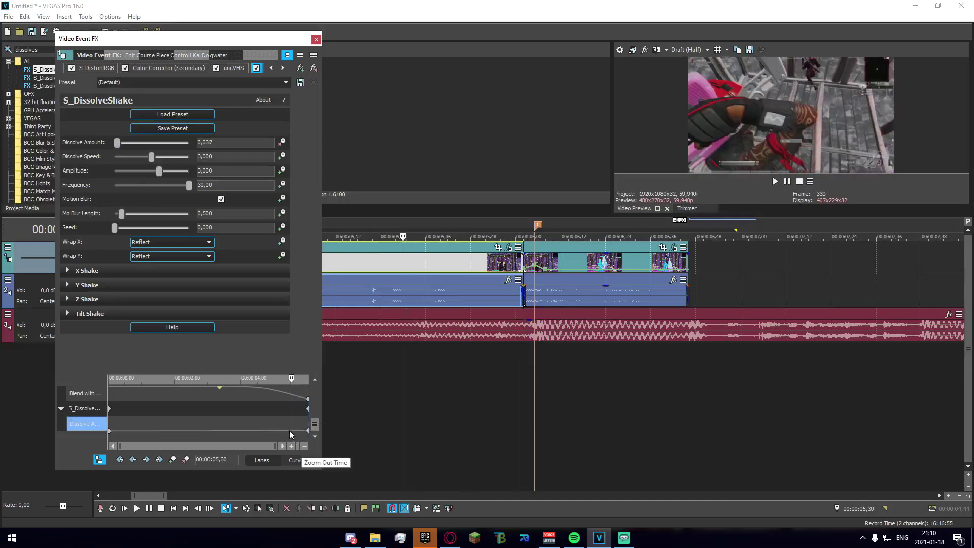
{"action": "double_click", "coordinate": [289, 430]}
{"action": "double_click", "coordinate": [289, 431]}
Play back the end of the first clip several times to check how the shake builds up into the cut
{"action": "left_click", "coordinate": [432, 378]}
{"action": "key", "text": "space"}
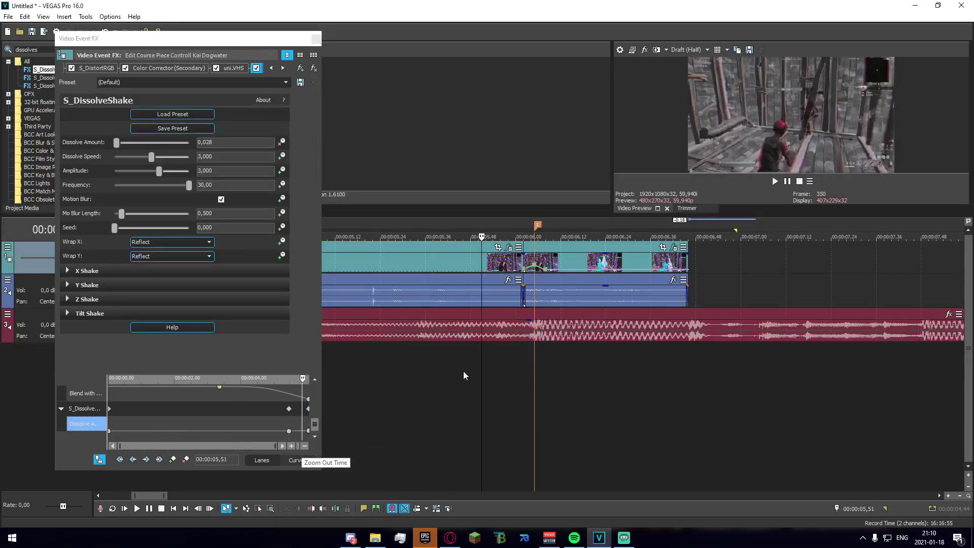
{"action": "left_click", "coordinate": [429, 374]}
{"action": "key", "text": "space"}
{"action": "key", "text": "space"}
{"action": "left_click", "coordinate": [369, 401]}
{"action": "key", "text": "space"}
{"action": "key", "text": "space"}
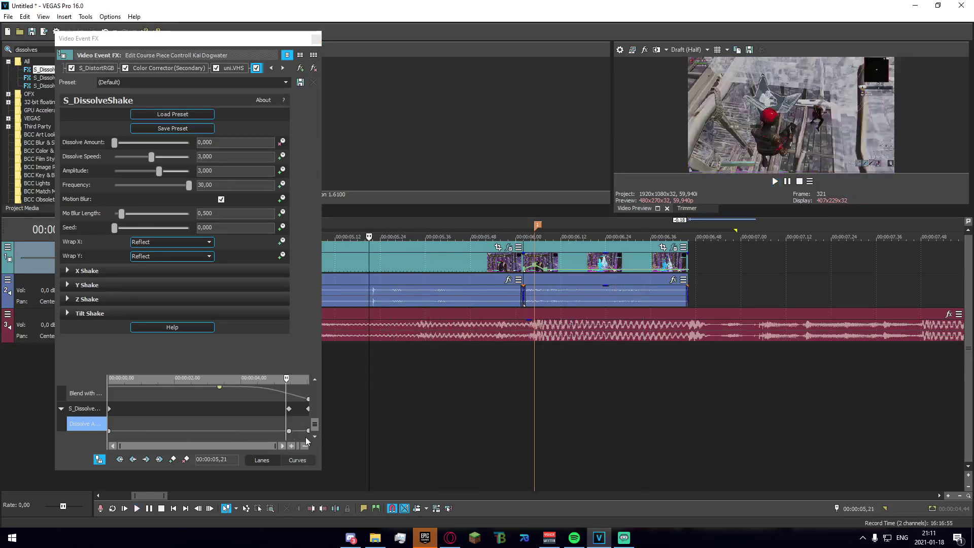
Raise S_DissolveShake's Dissolve Amount at the end of the first clip to about 0,084 and set the 00:00:05,27 keyframe to Slow Fade
{"action": "double_click", "coordinate": [308, 431]}
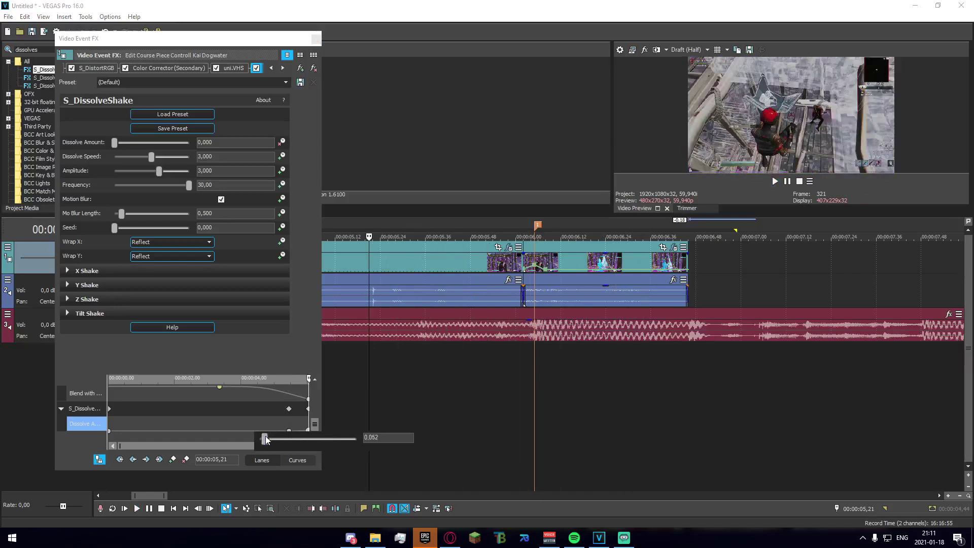
{"action": "right_click", "coordinate": [289, 431]}
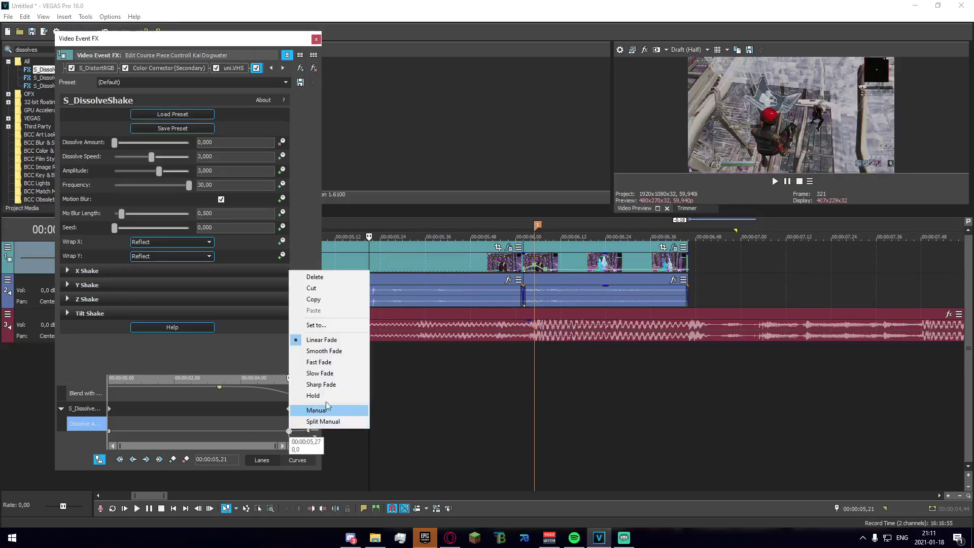
{"action": "left_click", "coordinate": [321, 374]}
Play back the end of the first clip to check the slow-fading shake, and close the effect settings
{"action": "left_click", "coordinate": [454, 363]}
{"action": "key", "text": "space"}
{"action": "left_click", "coordinate": [366, 367]}
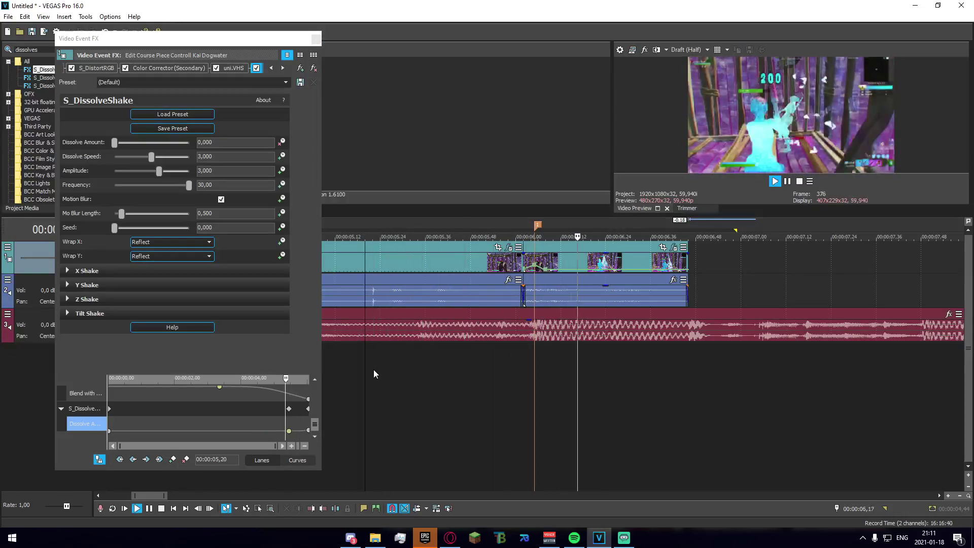
{"action": "key", "text": "space"}
{"action": "key", "text": "space"}
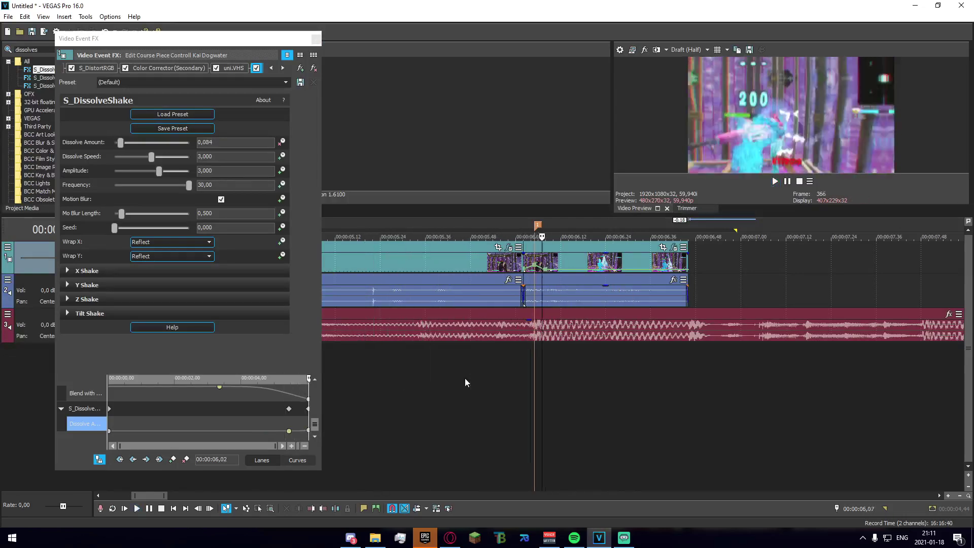
{"action": "left_click", "coordinate": [496, 377]}
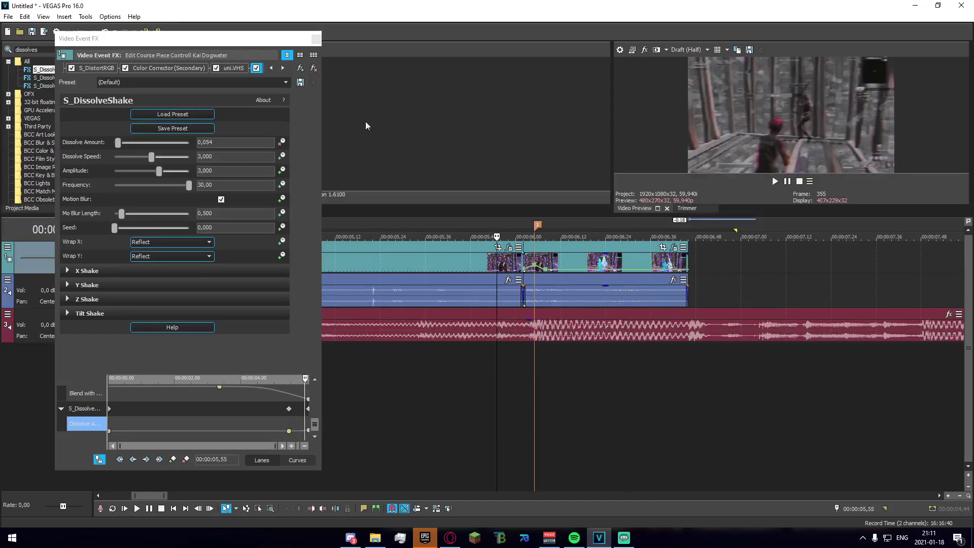
{"action": "left_click", "coordinate": [316, 39]}
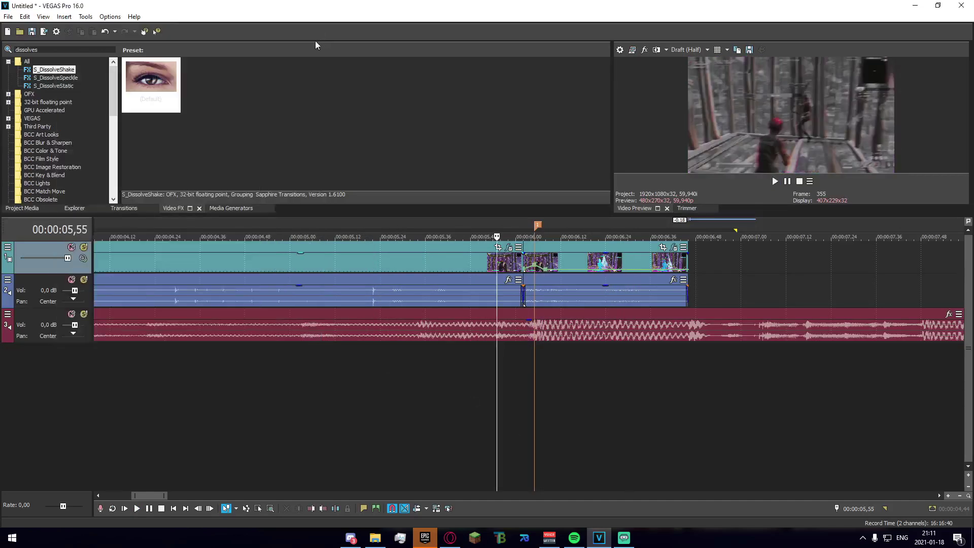
Search the video effects for "filmdama" and apply the default S_FilmDamage preset to the first clip
{"action": "left_click", "coordinate": [83, 51]}
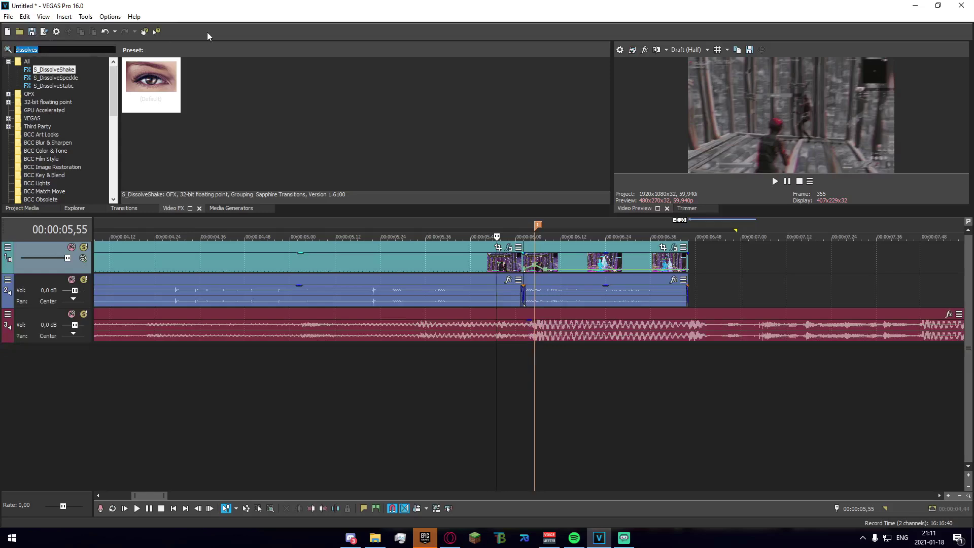
{"action": "type", "text": "filmdamae"}
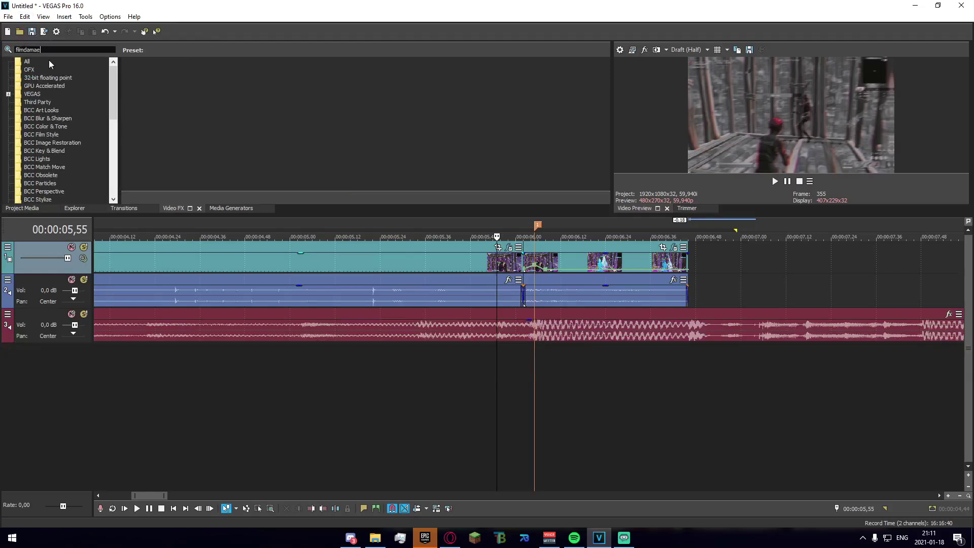
{"action": "key", "text": "BackSpace"}
{"action": "left_click", "coordinate": [50, 70]}
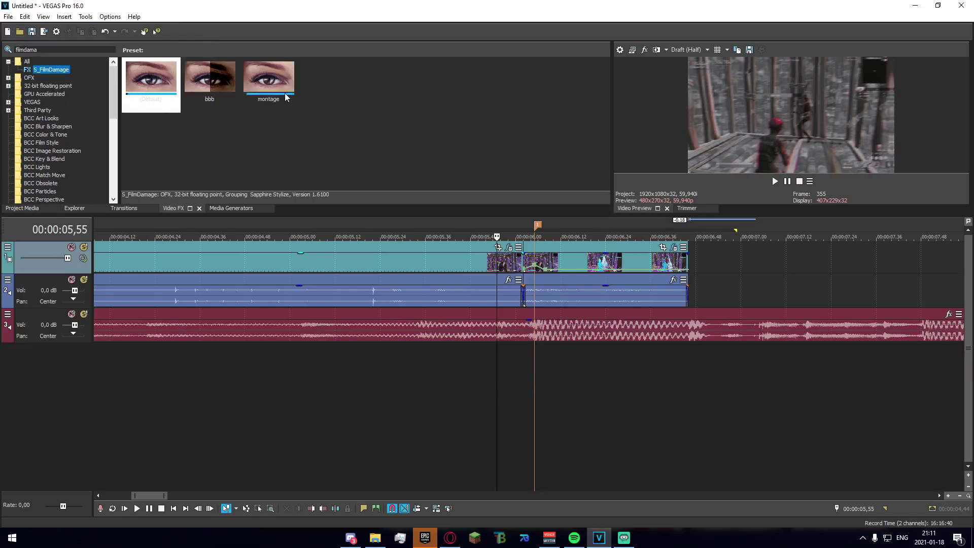
{"action": "left_click_drag", "start_coordinate": [150, 81], "coordinate": [312, 142]}
{"action": "left_click_drag", "start_coordinate": [503, 265], "coordinate": [503, 264]}
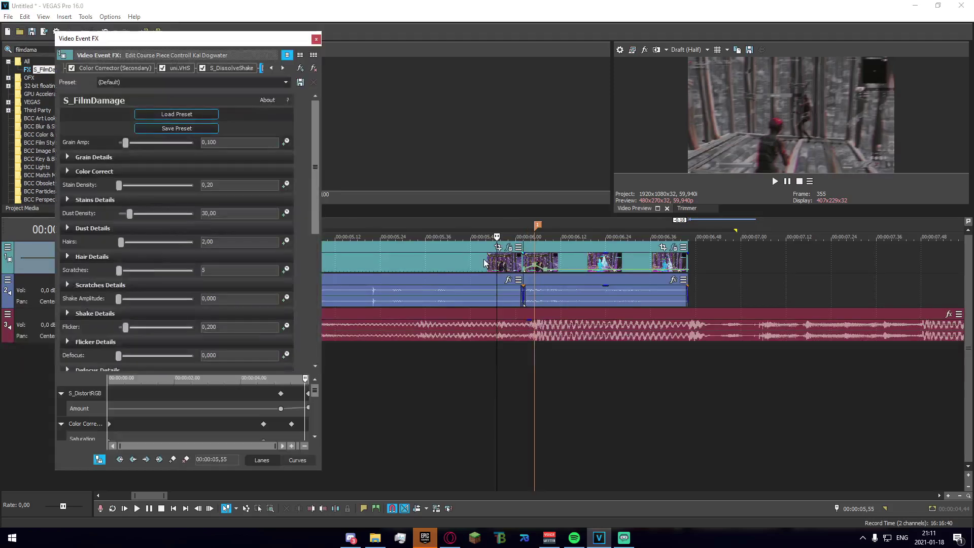
Set S_FilmDamage's Grain Amp, Stain Density, Hairs and Scratches to 0, Flicker to about 0,002 and Dust Density to 66,67
{"action": "left_click", "coordinate": [483, 261]}
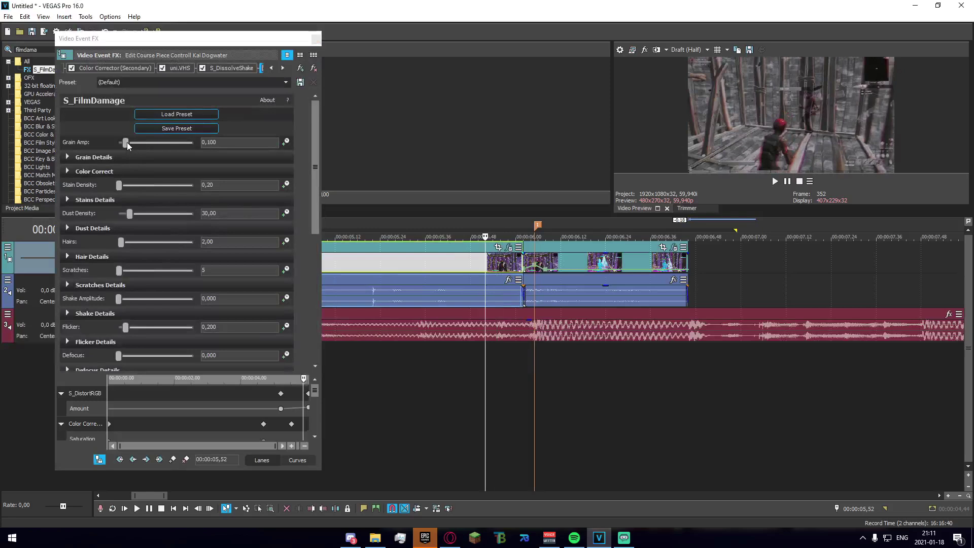
{"action": "left_click_drag", "start_coordinate": [127, 142], "coordinate": [119, 144]}
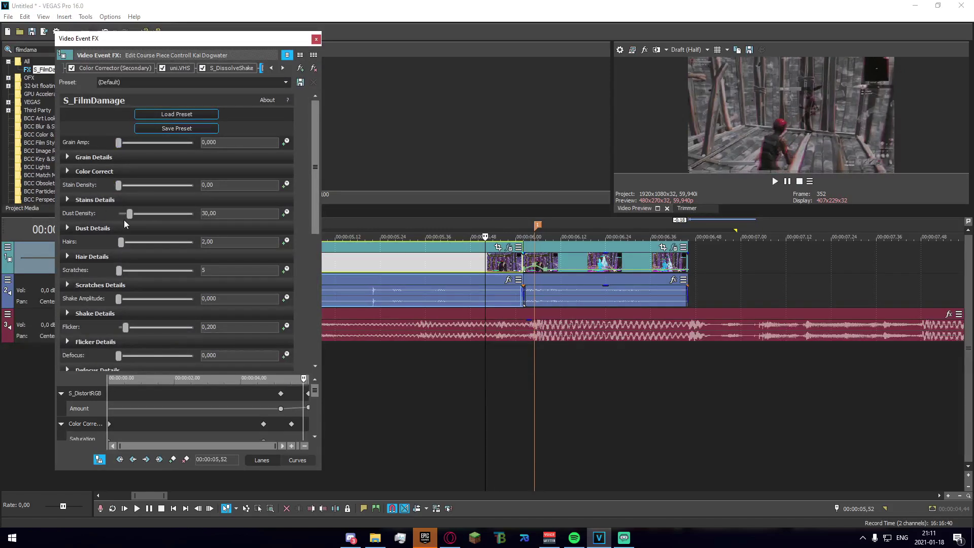
{"action": "left_click_drag", "start_coordinate": [121, 242], "coordinate": [126, 242]}
{"action": "left_click_drag", "start_coordinate": [125, 326], "coordinate": [119, 327]}
{"action": "scroll", "coordinate": [299, 325], "scroll_direction": "down", "scroll_amount": 3}
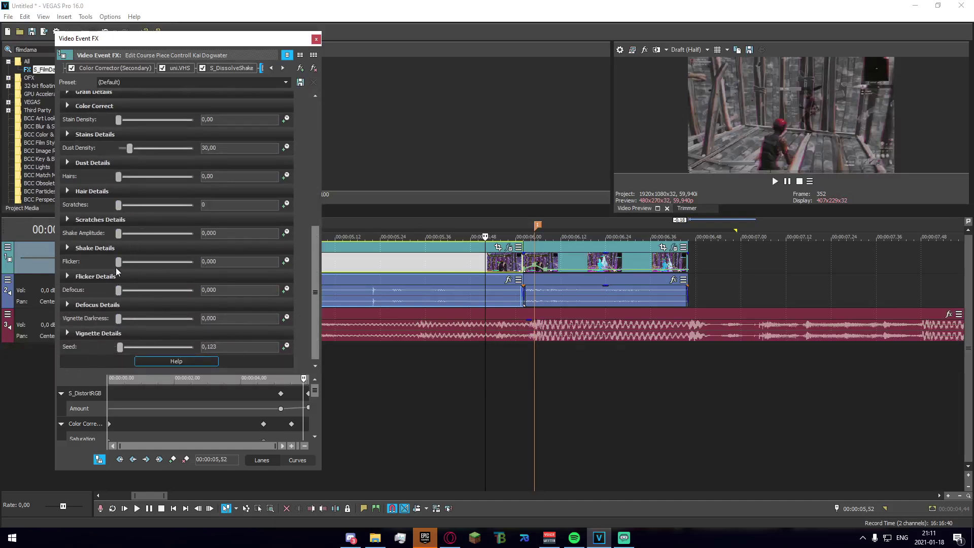
{"action": "scroll", "coordinate": [211, 317], "scroll_direction": "up", "scroll_amount": 2}
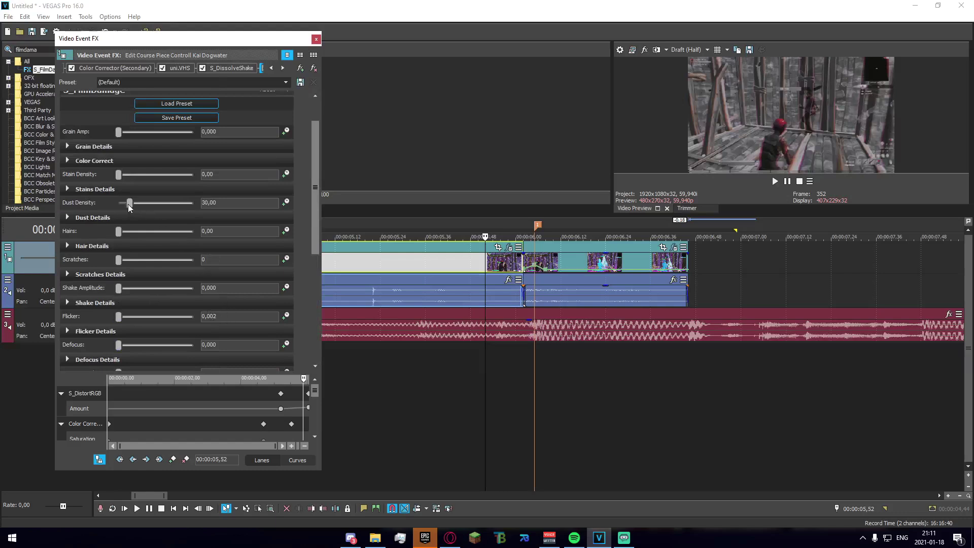
Preview several points near the end of the first clip to check the film dust
{"action": "left_click", "coordinate": [467, 379]}
{"action": "key", "text": "space"}
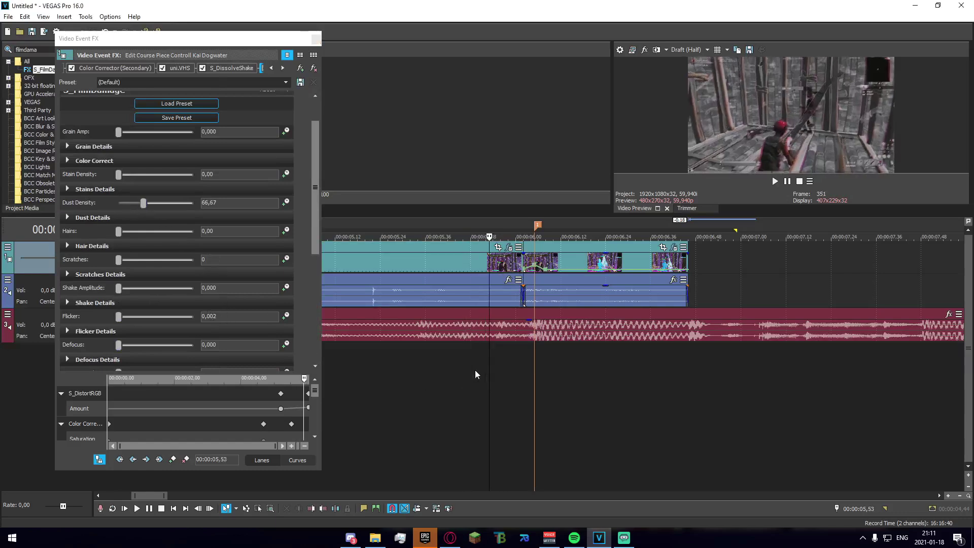
{"action": "left_click", "coordinate": [464, 373]}
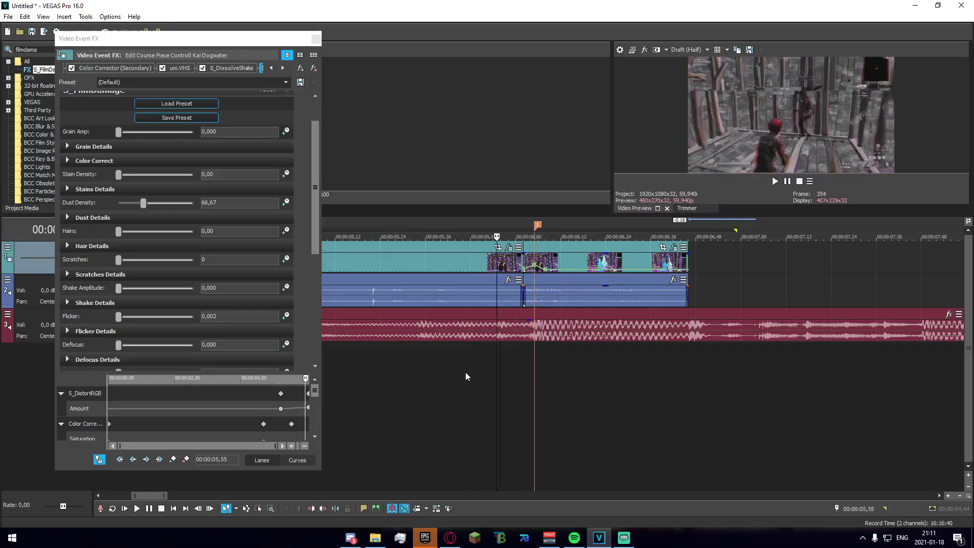
{"action": "left_click", "coordinate": [419, 374]}
{"action": "left_click", "coordinate": [455, 375]}
Animate S_FilmDamage's Dust Density with one keyframe at about 00:00:03,21 and another at the end of the first clip
{"action": "left_click", "coordinate": [313, 361]}
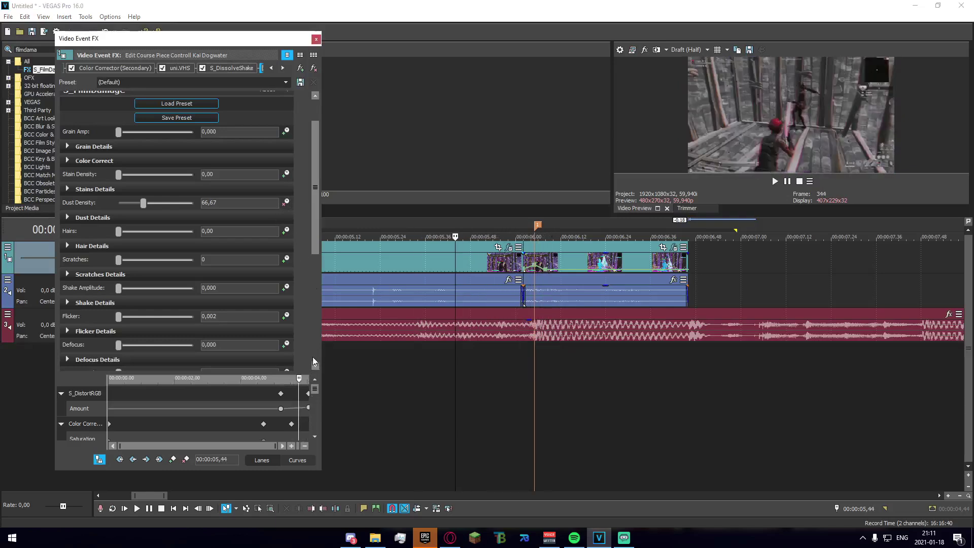
{"action": "scroll", "coordinate": [310, 406], "scroll_direction": "down", "scroll_amount": 3}
{"action": "double_click", "coordinate": [285, 424]}
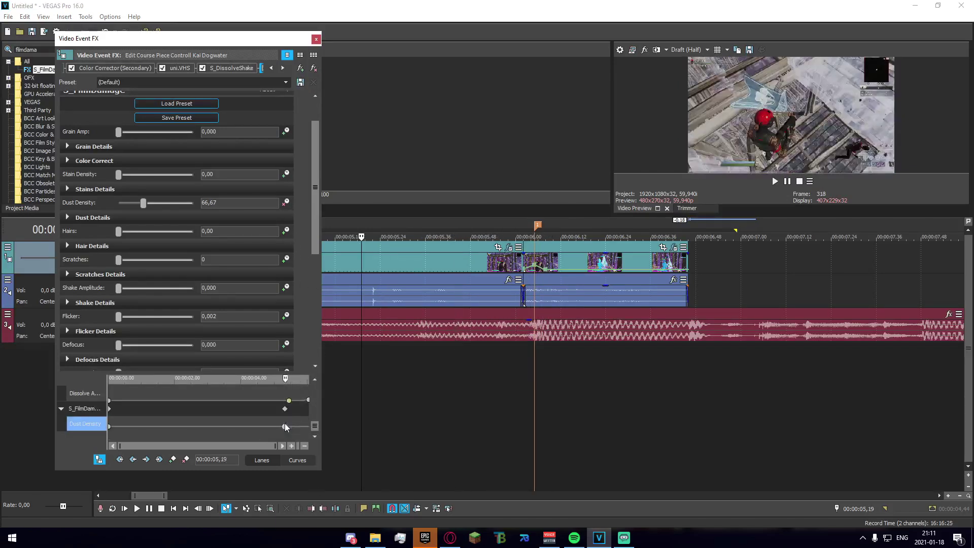
{"action": "left_click", "coordinate": [306, 424]}
{"action": "double_click", "coordinate": [307, 425]}
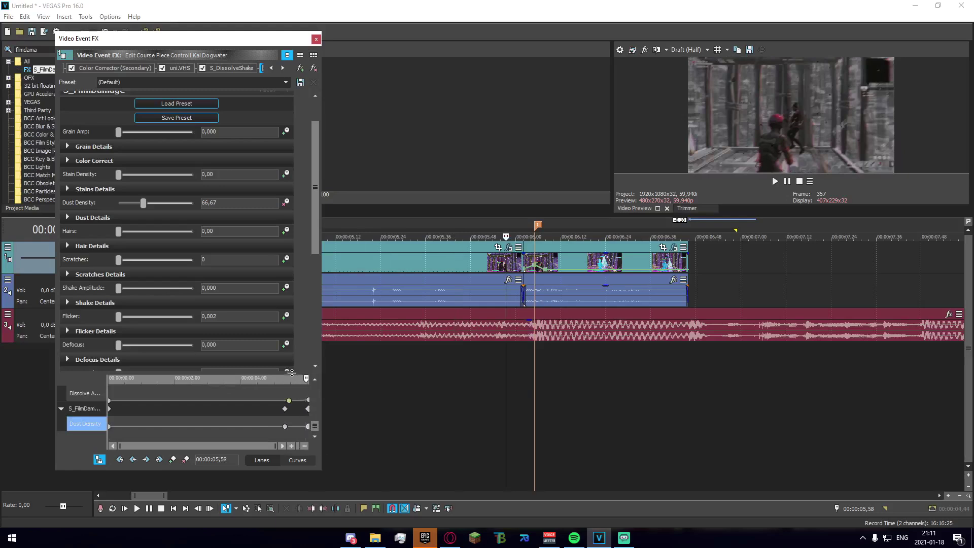
{"action": "left_click_drag", "start_coordinate": [291, 374], "coordinate": [291, 293]}
{"action": "left_click_drag", "start_coordinate": [284, 423], "coordinate": [219, 422]}
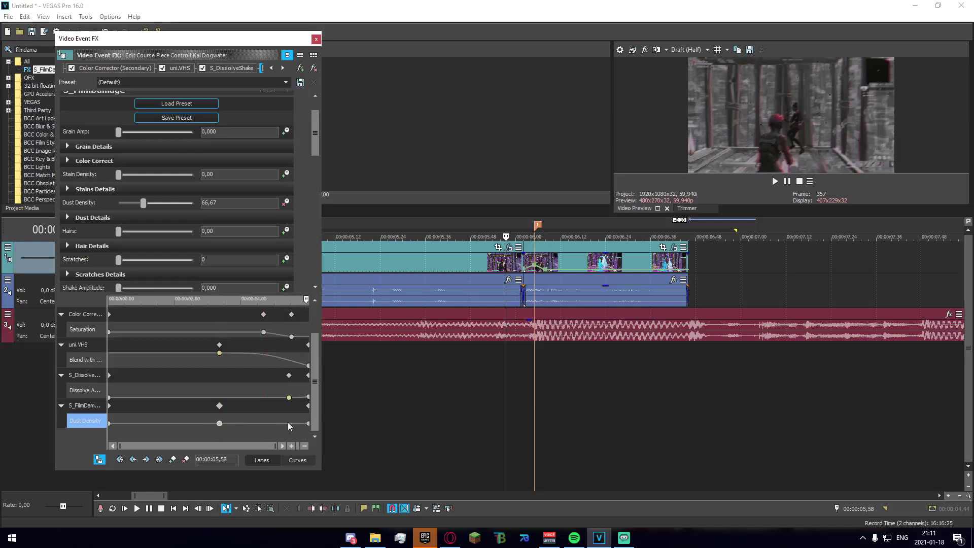
Set the 00:00:03,21 Dust Density keyframe to 0 with a Slow Fade, and delete the keyframe at the clip's start
{"action": "left_click", "coordinate": [219, 423]}
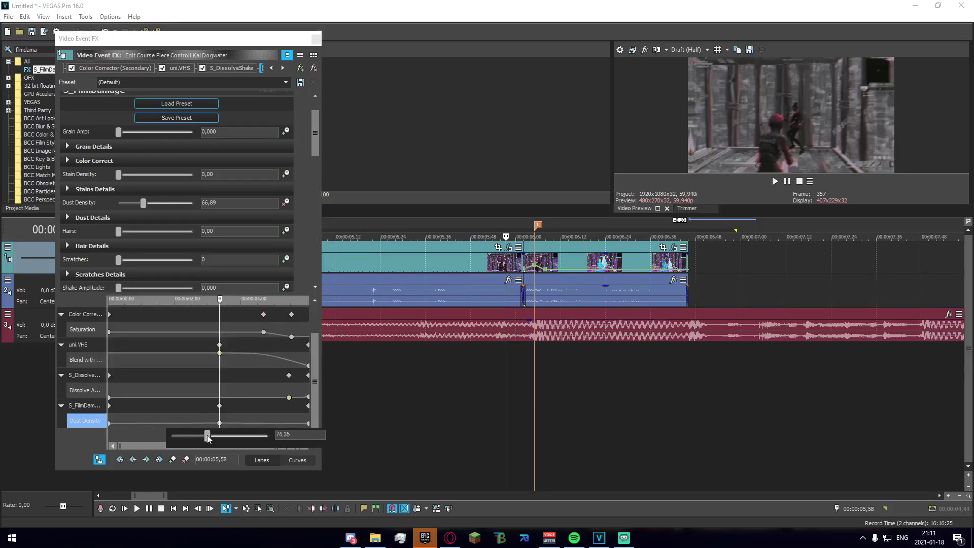
{"action": "left_click_drag", "start_coordinate": [207, 435], "coordinate": [117, 426]}
{"action": "left_click", "coordinate": [109, 423]}
{"action": "key", "text": "Delete"}
{"action": "right_click", "coordinate": [220, 427]}
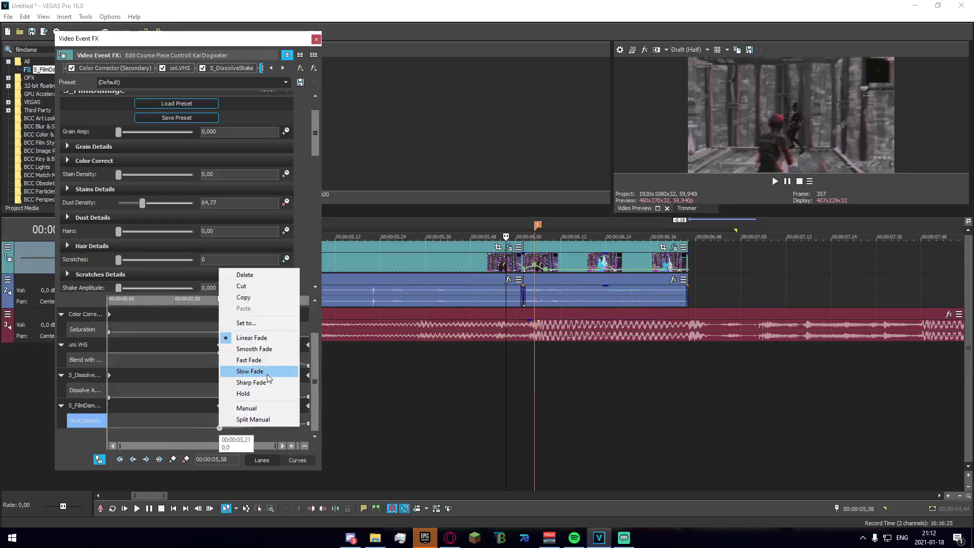
{"action": "left_click", "coordinate": [268, 375]}
Play back the range from 00:00:04,42 to 00:00:06,52 and replay the end of the first clip to check the combined effects
{"action": "left_click", "coordinate": [433, 384]}
{"action": "left_click_drag", "start_coordinate": [669, 391], "coordinate": [330, 381]}
{"action": "left_click_drag", "start_coordinate": [709, 370], "coordinate": [233, 335]}
{"action": "key", "text": "space"}
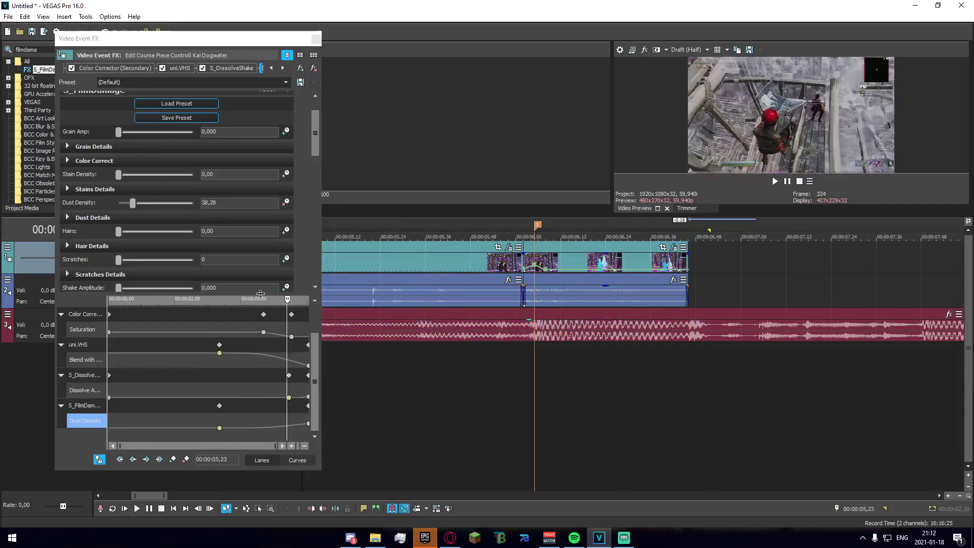
{"action": "key", "text": "space"}
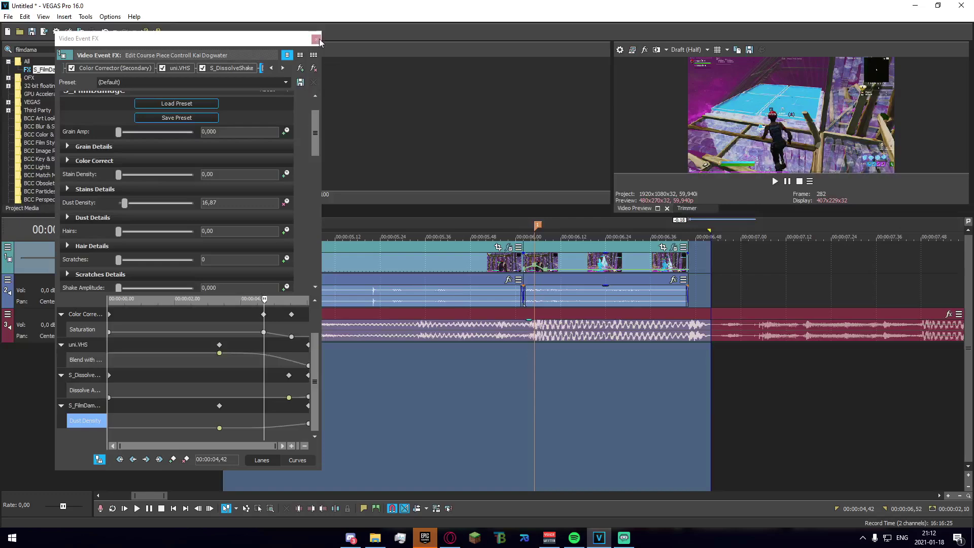
{"action": "left_click", "coordinate": [316, 39]}
{"action": "key", "text": "space"}
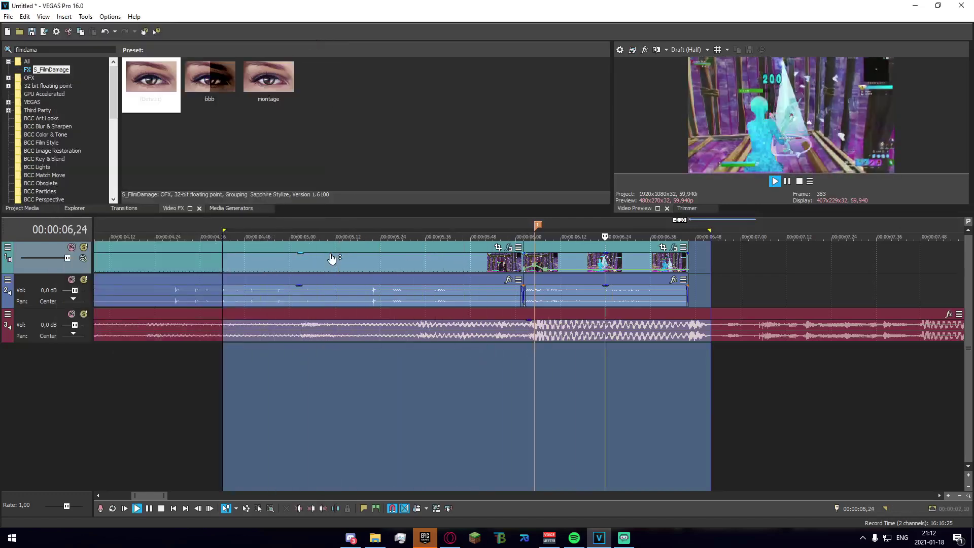
{"action": "left_click", "coordinate": [462, 348]}
{"action": "key", "text": "space"}
{"action": "key", "text": "space"}
{"action": "left_click", "coordinate": [410, 370]}
{"action": "key", "text": "space"}
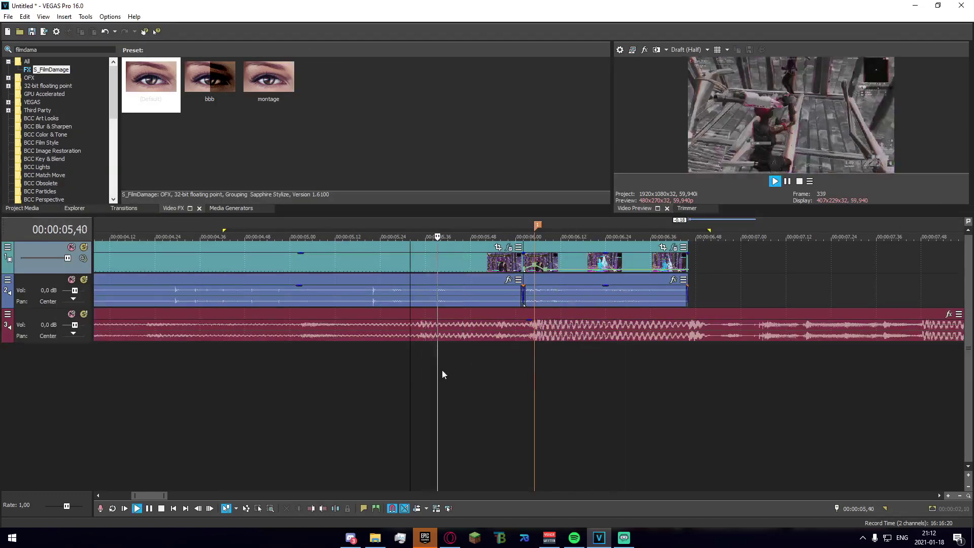
{"action": "key", "text": "space"}
{"action": "key", "text": "space"}
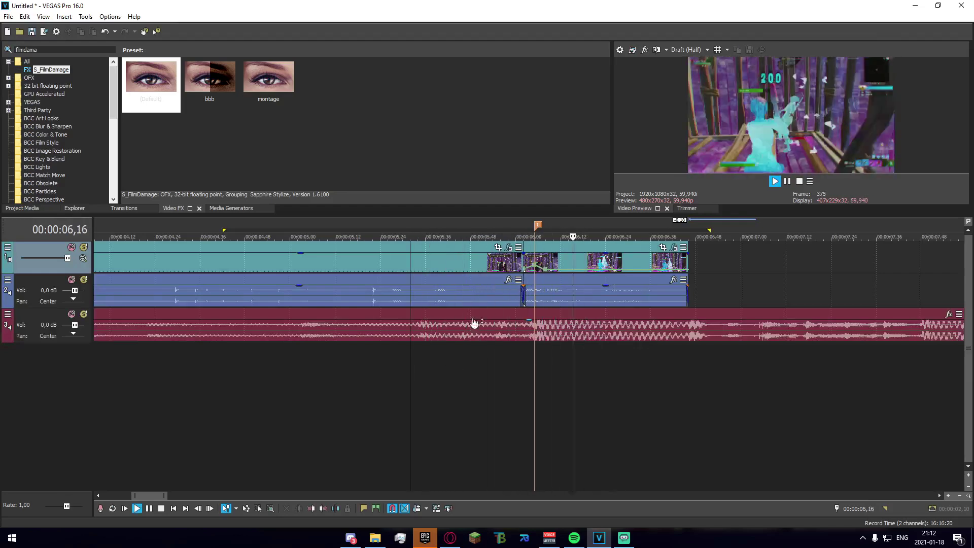
{"action": "key", "text": "space"}
Lower S_DissolveShake's Dissolve Amount at the end of the first clip and set its Frequency to 20
{"action": "left_click", "coordinate": [508, 247]}
{"action": "left_click_drag", "start_coordinate": [317, 391], "coordinate": [318, 446]}
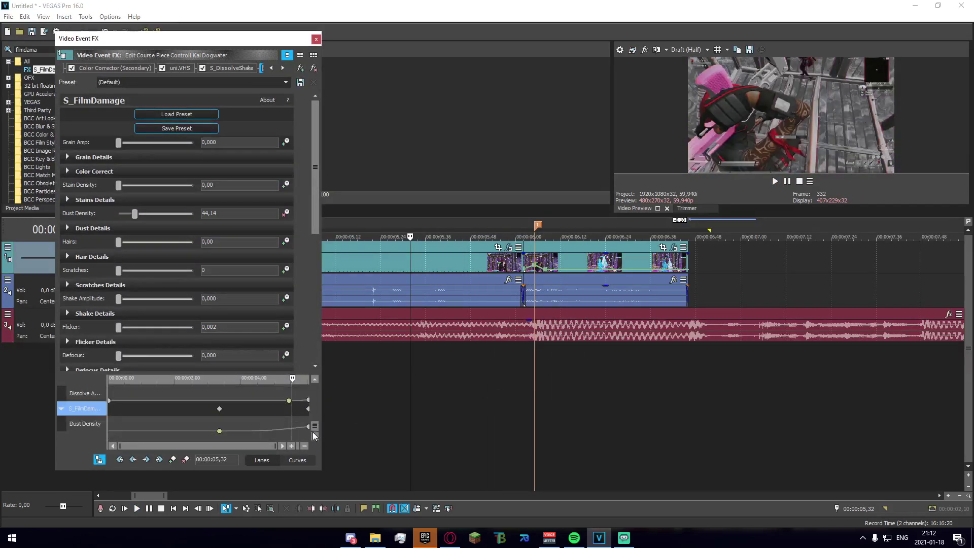
{"action": "double_click", "coordinate": [308, 399]}
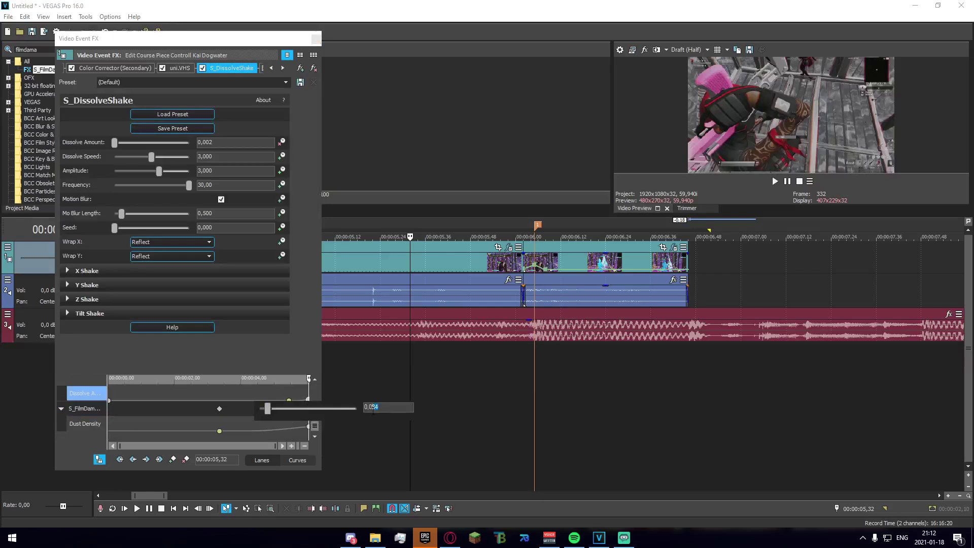
{"action": "type", "text": "4"}
{"action": "key", "text": "Return"}
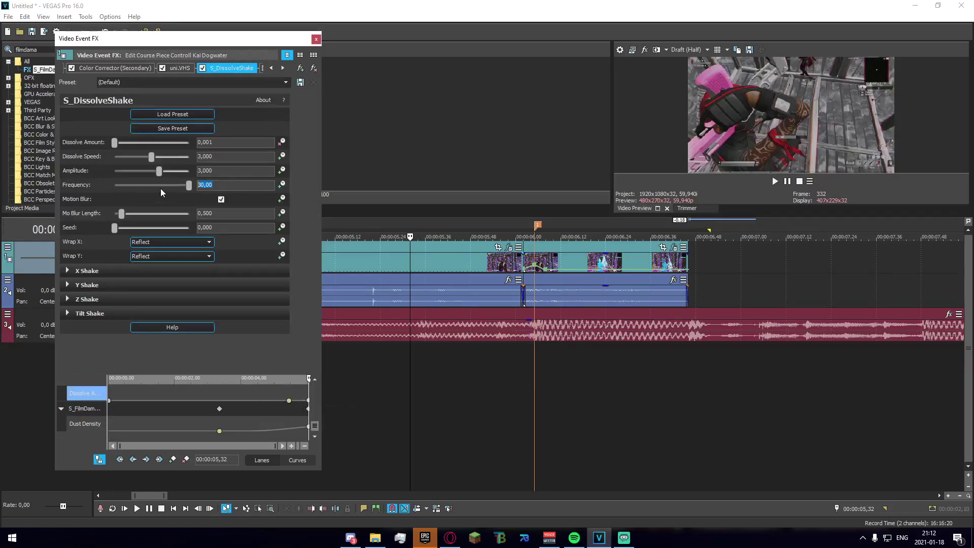
{"action": "type", "text": "20"}
{"action": "key", "text": "Return"}
Play back the transition into the second clip to check the softened shake, and close the effect settings
{"action": "left_click", "coordinate": [461, 391]}
{"action": "key", "text": "space"}
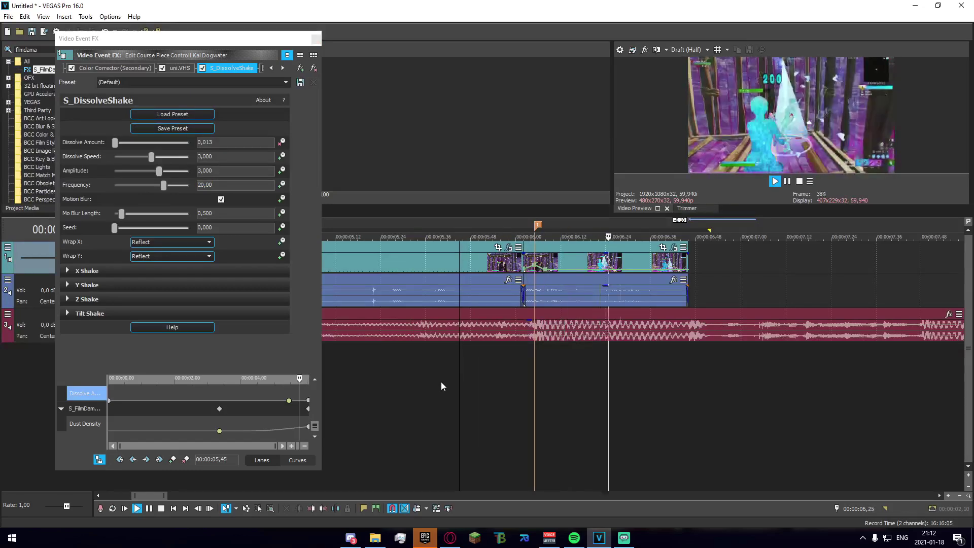
{"action": "key", "text": "space"}
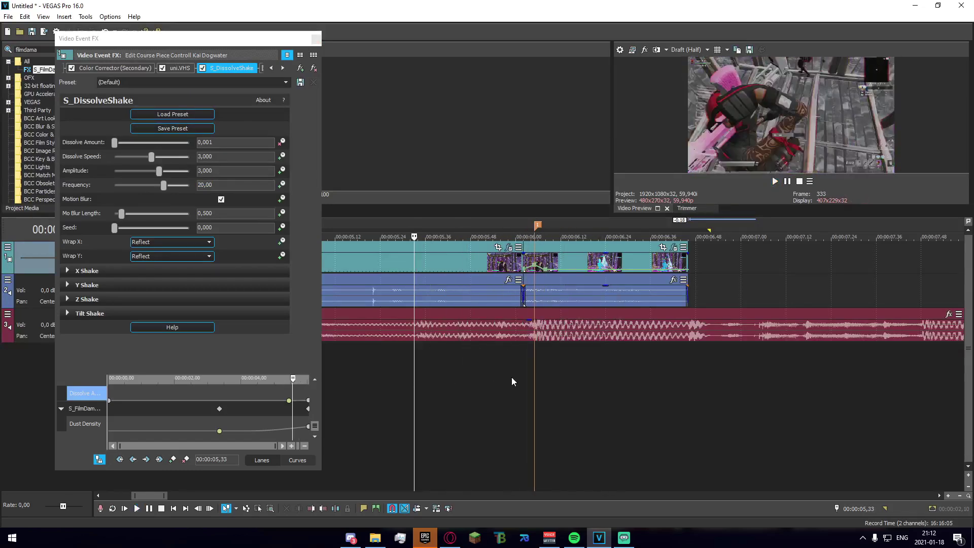
{"action": "left_click", "coordinate": [511, 378]}
{"action": "left_click", "coordinate": [316, 38]}
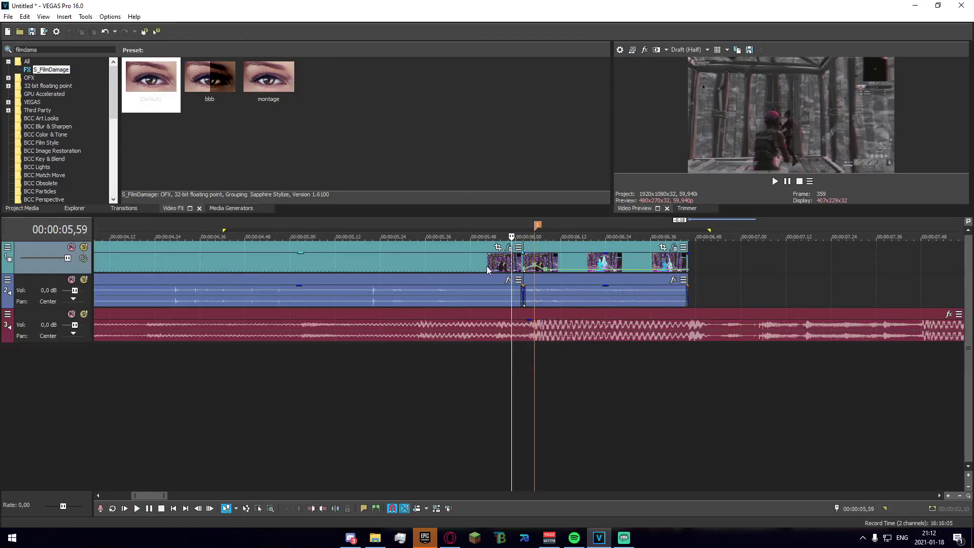
Open Event Pan/Crop for the first clip and add a Position keyframe at about 00:00:05,40, shortly before the clip's end
{"action": "left_click", "coordinate": [474, 264]}
{"action": "left_click", "coordinate": [499, 248]}
{"action": "left_click", "coordinate": [444, 260]}
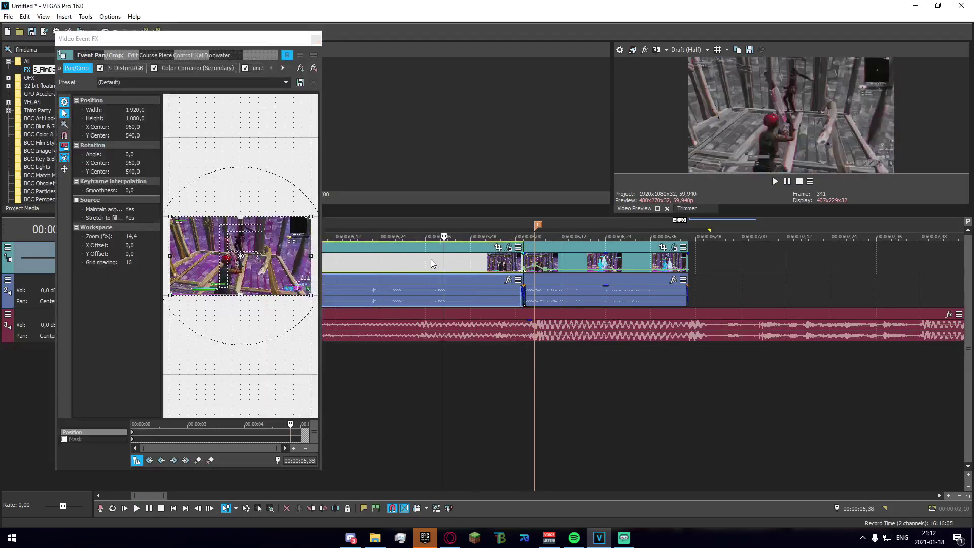
{"action": "left_click", "coordinate": [436, 258]}
{"action": "left_click", "coordinate": [452, 259]}
{"action": "left_click", "coordinate": [448, 259]}
{"action": "left_click", "coordinate": [485, 265]}
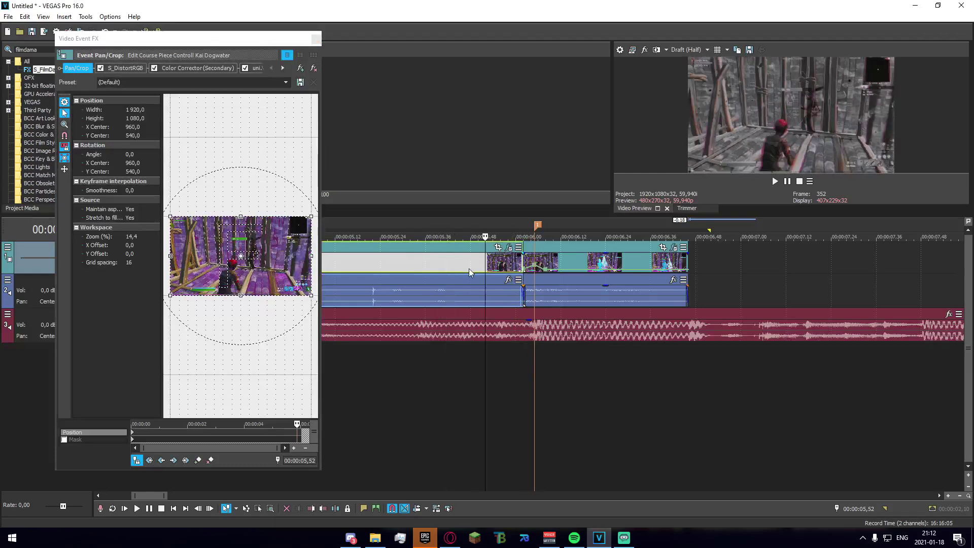
{"action": "left_click", "coordinate": [461, 263]}
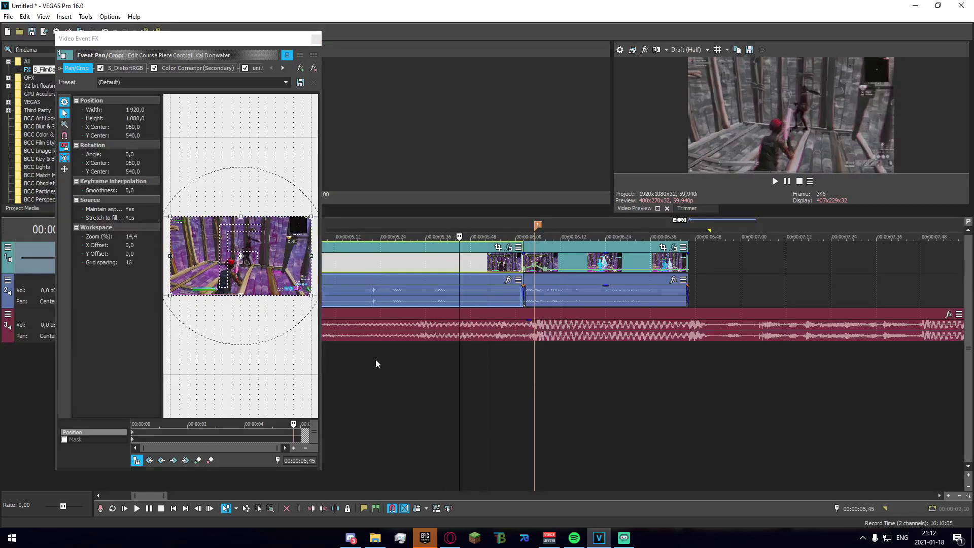
{"action": "key", "text": "Left"}
{"action": "key", "text": "Left"}
{"action": "key", "text": "Left"}
{"action": "key", "text": "Left"}
{"action": "key", "text": "Left"}
{"action": "key", "text": "Left"}
{"action": "key", "text": "Left"}
{"action": "key", "text": "Left"}
{"action": "key", "text": "Left"}
{"action": "key", "text": "Left"}
{"action": "key", "text": "Left"}
{"action": "key", "text": "Left"}
{"action": "key", "text": "Left"}
{"action": "key", "text": "Right"}
{"action": "key", "text": "Right"}
{"action": "key", "text": "Right"}
{"action": "key", "text": "Right"}
{"action": "key", "text": "Right"}
{"action": "key", "text": "Right"}
{"action": "key", "text": "Right"}
{"action": "key", "text": "Right"}
{"action": "key", "text": "Right"}
{"action": "key", "text": "Right"}
{"action": "key", "text": "Right"}
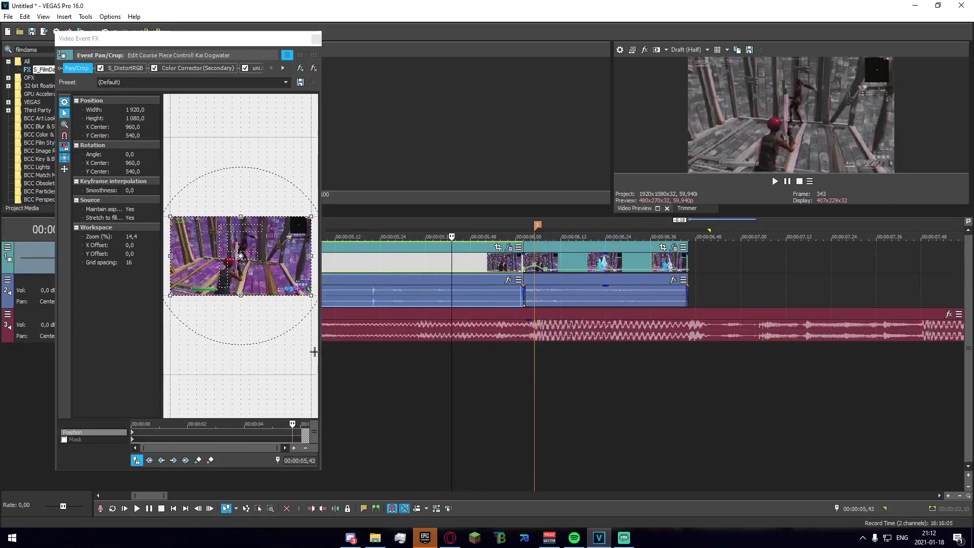
{"action": "key", "text": "Left"}
{"action": "key", "text": "Left"}
{"action": "key", "text": "Left"}
{"action": "left_click", "coordinate": [198, 460]}
On the first clip's last frame, zoom the crop to about 1393,7 × 784,0, rotate it to -11,4 and centre it at 1008,5 and 512,3
{"action": "left_click_drag", "start_coordinate": [291, 425], "coordinate": [390, 432]}
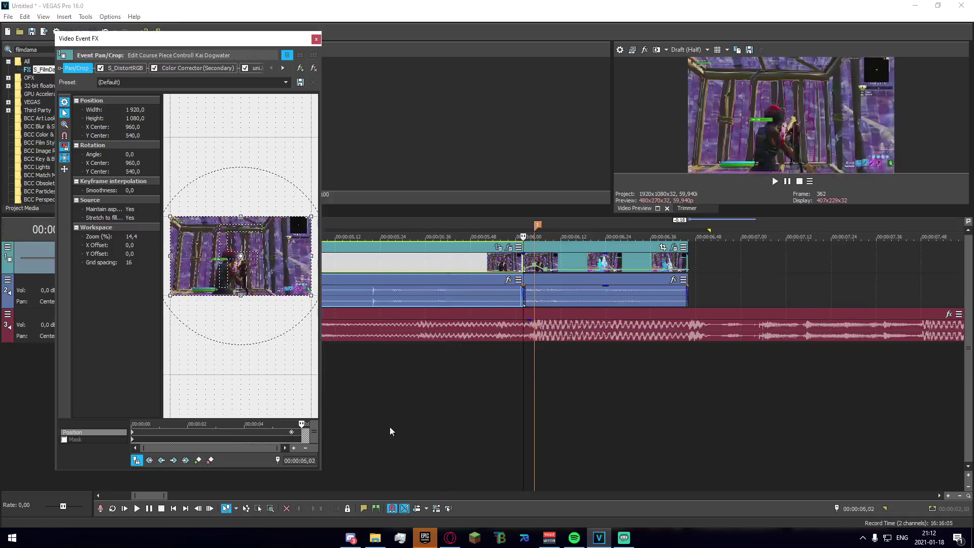
{"action": "scroll", "coordinate": [390, 431], "scroll_direction": "up", "scroll_amount": 3}
{"action": "scroll", "coordinate": [307, 437], "scroll_direction": "up", "scroll_amount": 5}
{"action": "key", "text": "Left"}
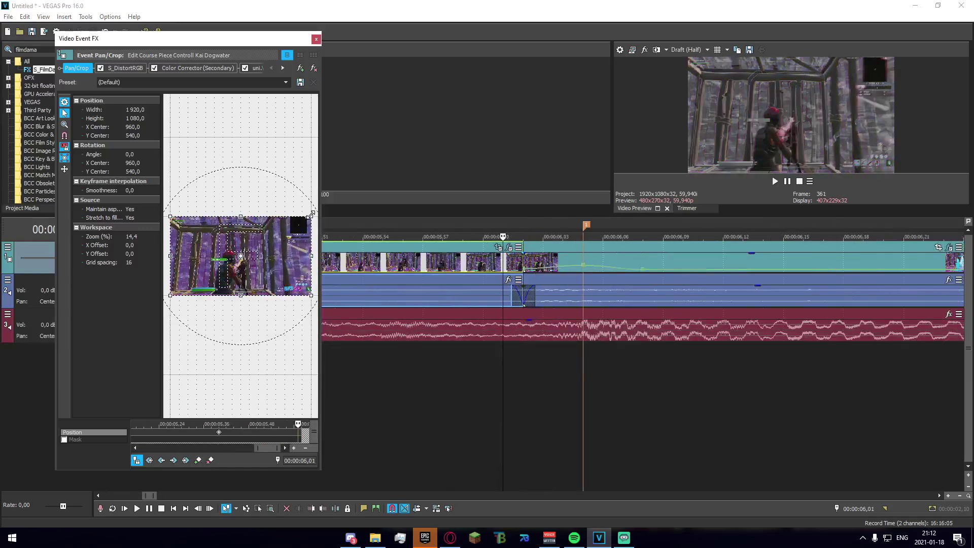
{"action": "left_click_drag", "start_coordinate": [310, 217], "coordinate": [270, 210]}
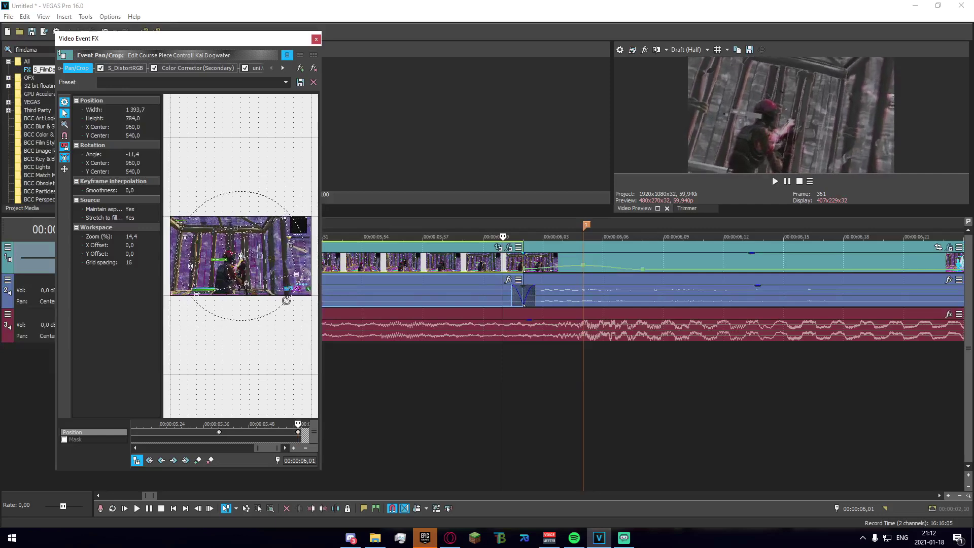
{"action": "left_click_drag", "start_coordinate": [276, 261], "coordinate": [275, 273]}
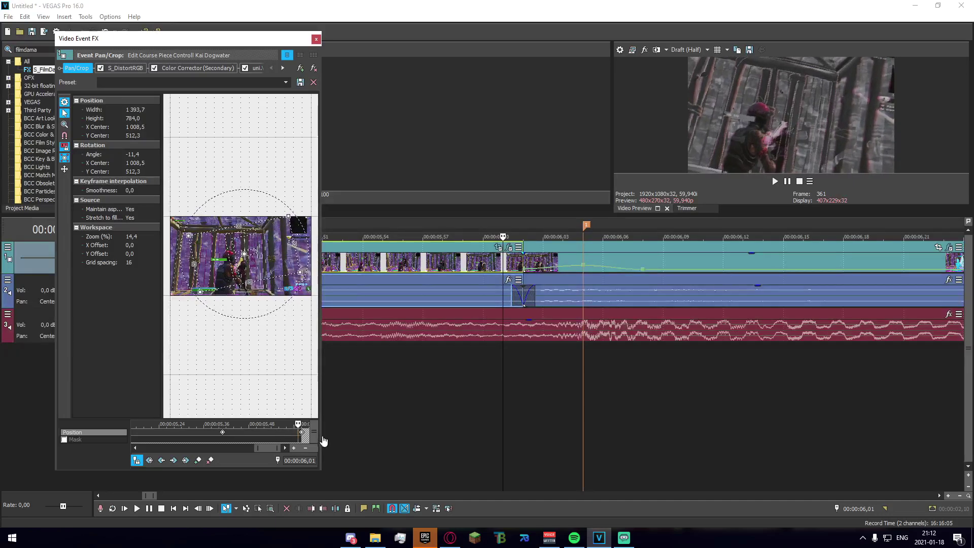
Change the interpolation of the pan/crop keyframe at 00:00:05,41 and close the first clip's effect settings
{"action": "right_click", "coordinate": [223, 431]}
{"action": "left_click", "coordinate": [248, 391]}
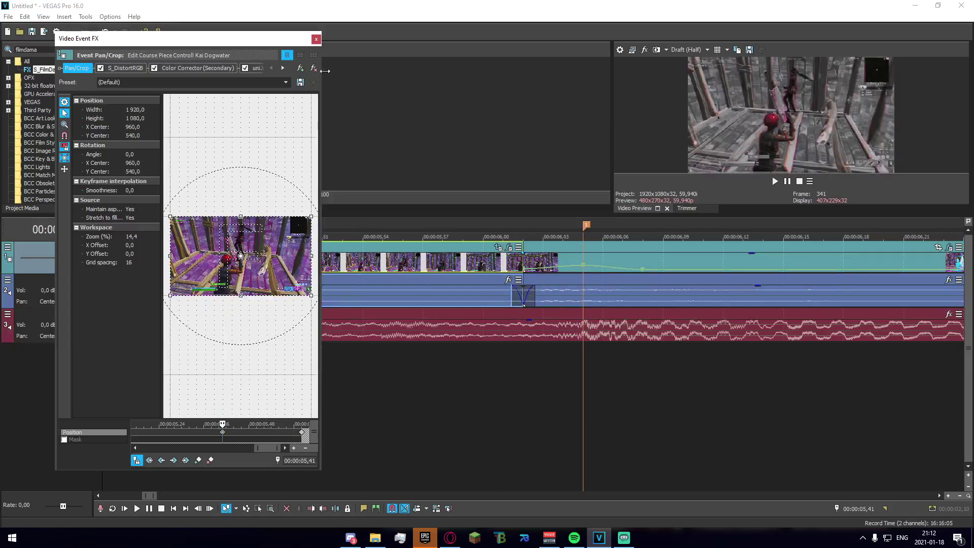
{"action": "left_click", "coordinate": [316, 39]}
Play back the range from 00:00:05,17 to 00:00:07,17 several times to check the zoom and rotation before the transition
{"action": "scroll", "coordinate": [406, 360], "scroll_direction": "down", "scroll_amount": 8}
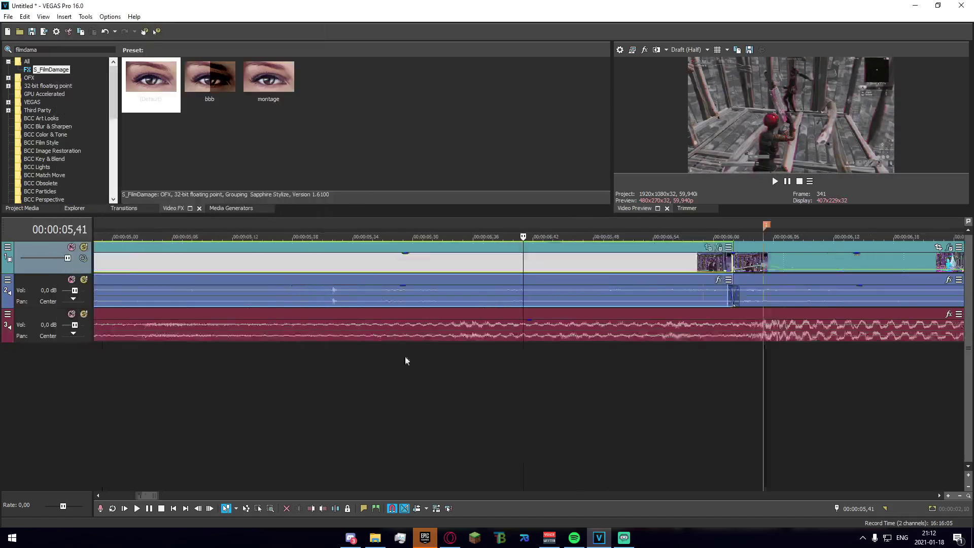
{"action": "left_click_drag", "start_coordinate": [641, 400], "coordinate": [491, 407]}
{"action": "key", "text": "space"}
{"action": "key", "text": "space"}
{"action": "key", "text": "space"}
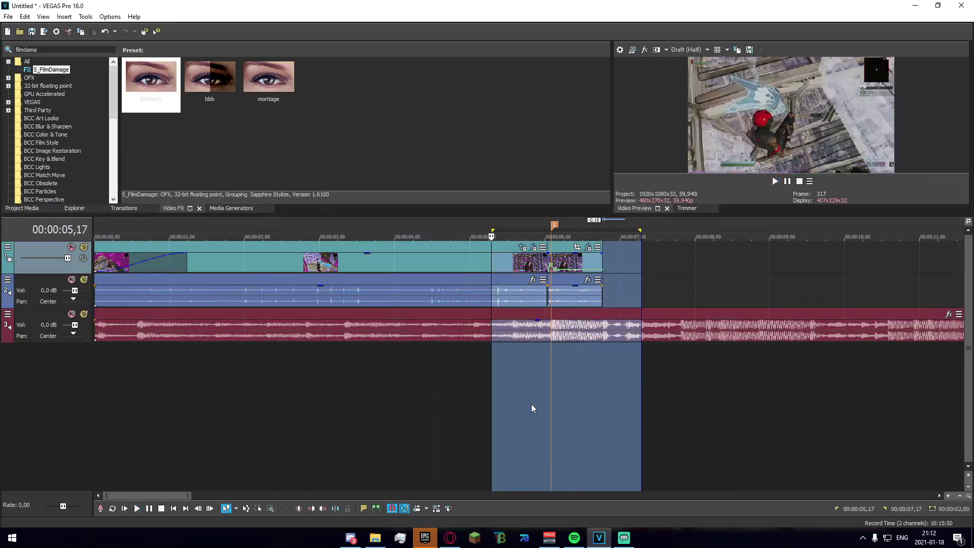
{"action": "key", "text": "space"}
{"action": "key", "text": "space"}
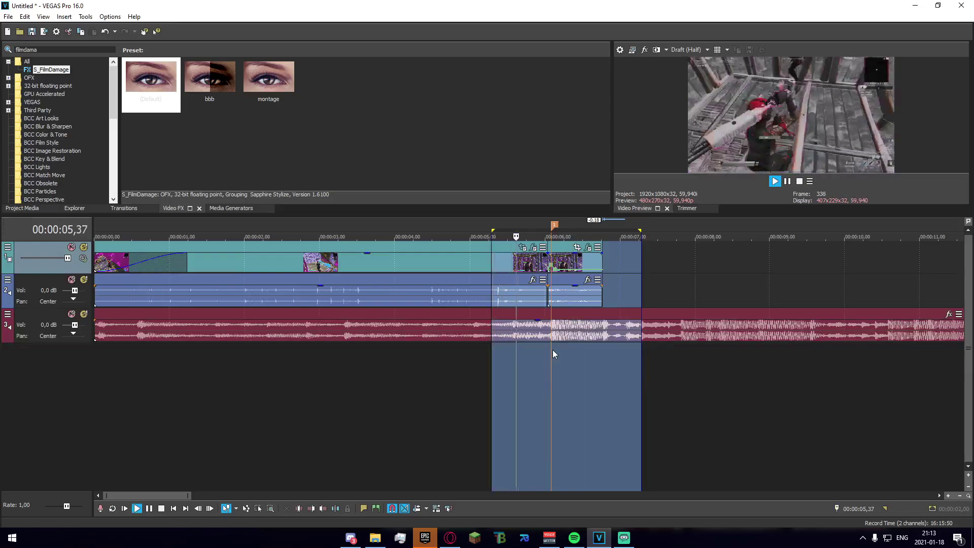
{"action": "key", "text": "space"}
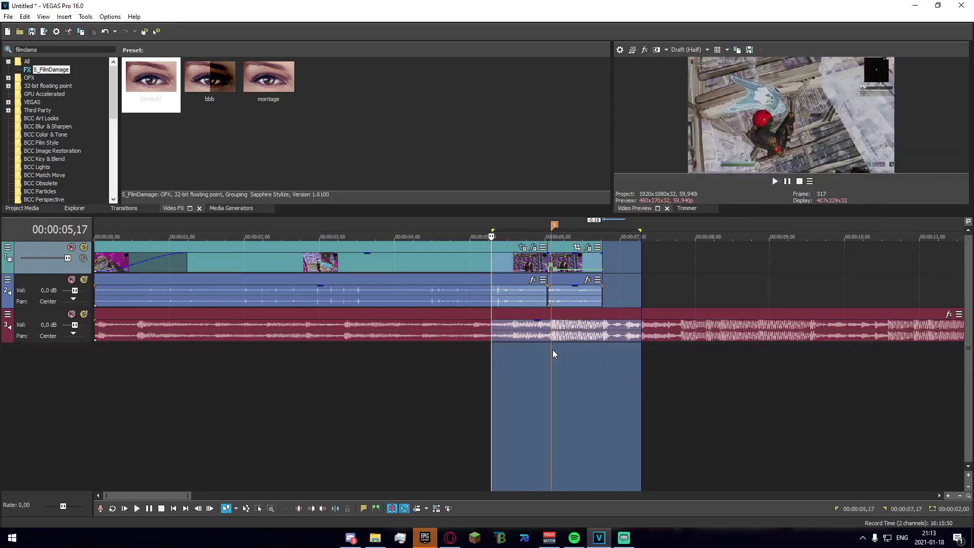
{"action": "key", "text": "space"}
{"action": "key", "text": "space"}
Search the video effects for "glint" and apply S_Glint with the Pijnk preset to the second clip
{"action": "left_click", "coordinate": [550, 381]}
{"action": "left_click", "coordinate": [511, 378]}
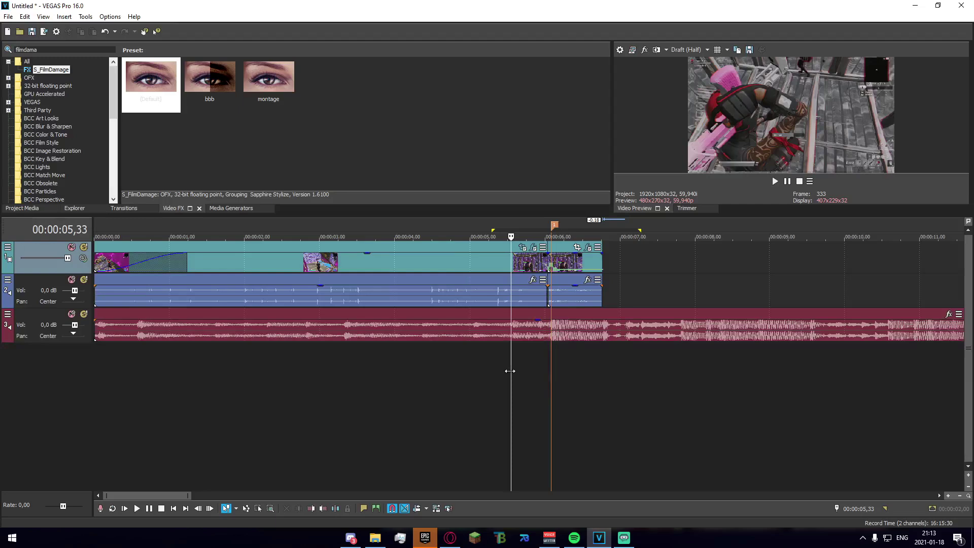
{"action": "left_click", "coordinate": [550, 362]}
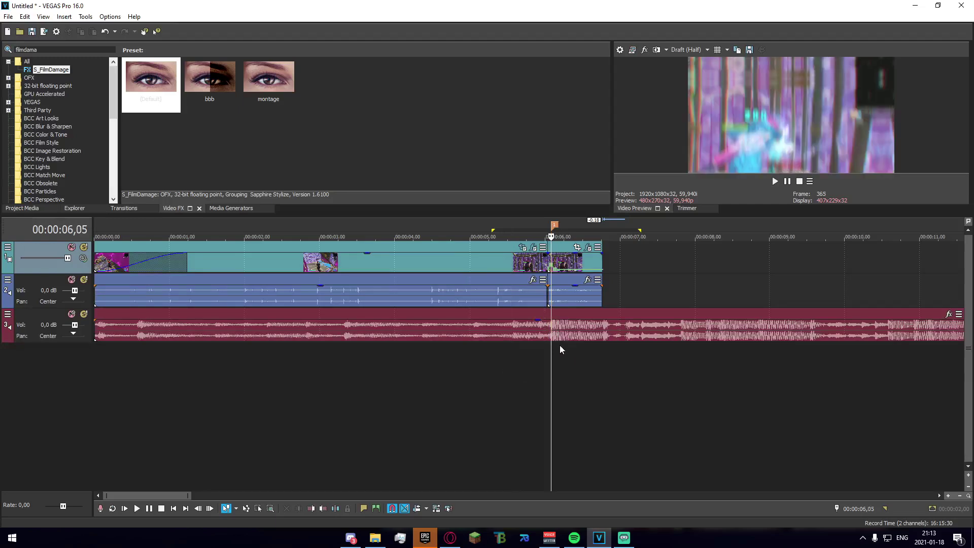
{"action": "left_click", "coordinate": [40, 49]}
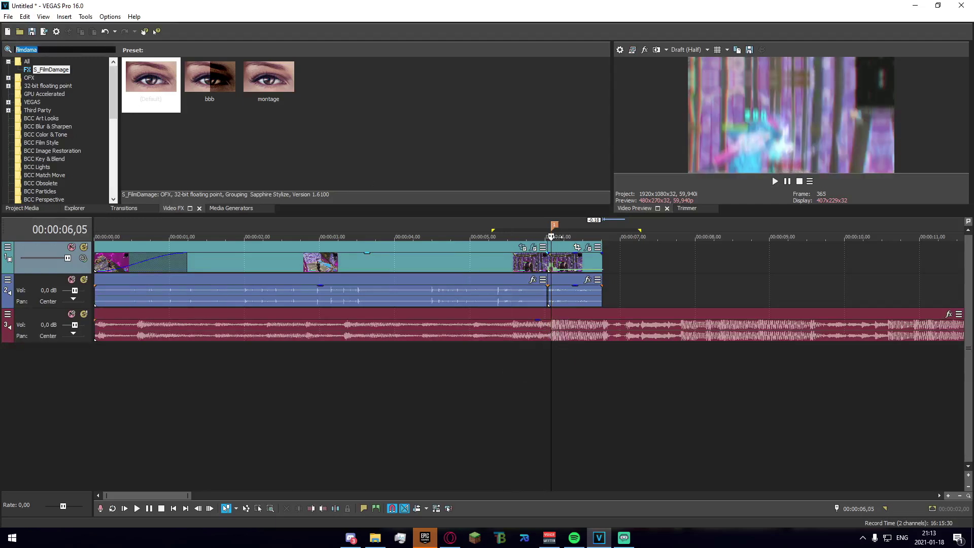
{"action": "type", "text": "glint"}
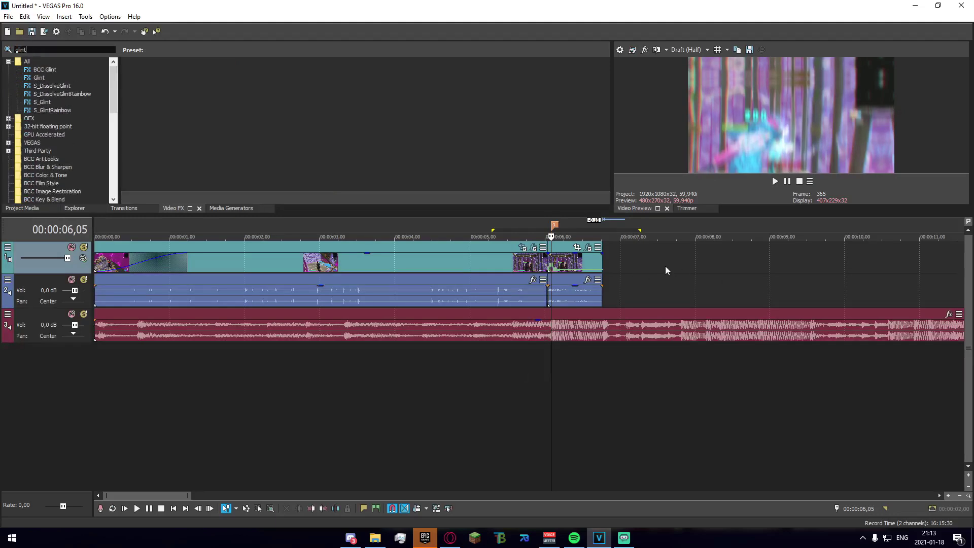
{"action": "left_click", "coordinate": [36, 103]}
{"action": "left_click_drag", "start_coordinate": [328, 76], "coordinate": [563, 263]}
Inspect frames just after the beat marker and set S_Glint's Hue Shift to 0,469 on the second clip
{"action": "scroll", "coordinate": [556, 298], "scroll_direction": "up", "scroll_amount": 5}
{"action": "key", "text": "space"}
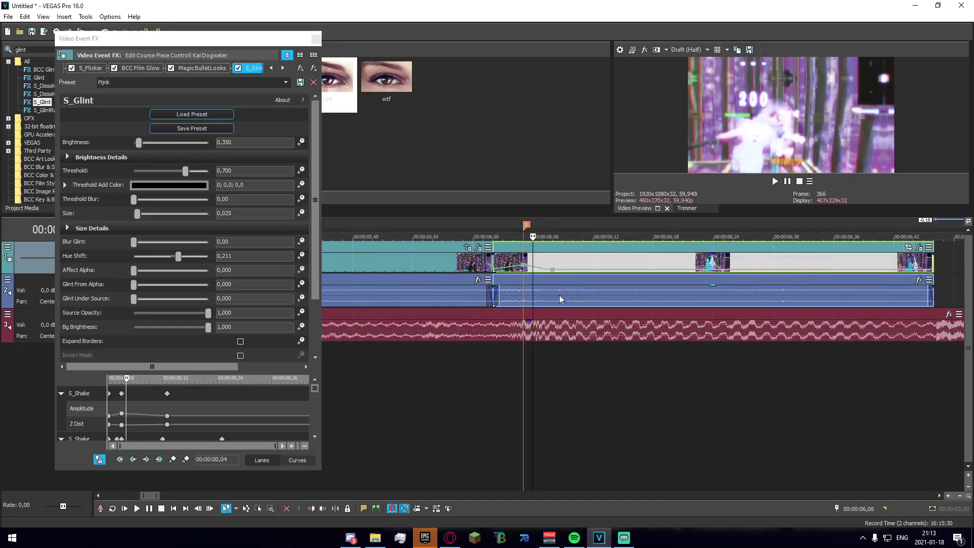
{"action": "key", "text": "Right"}
{"action": "key", "text": "Left"}
{"action": "key", "text": "Left"}
{"action": "key", "text": "Right"}
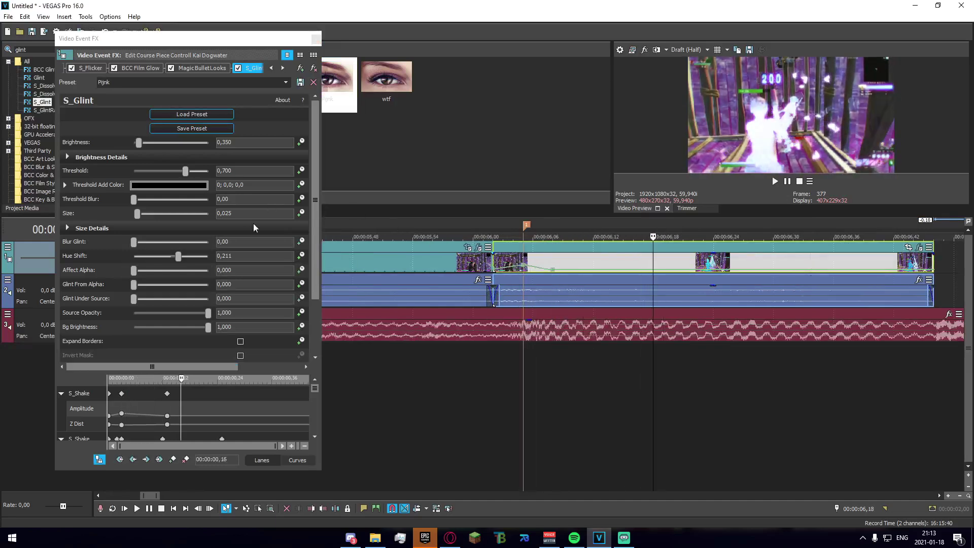
{"action": "key", "text": "Left"}
{"action": "left_click", "coordinate": [179, 257]}
{"action": "left_click_drag", "start_coordinate": [179, 255], "coordinate": [188, 258]}
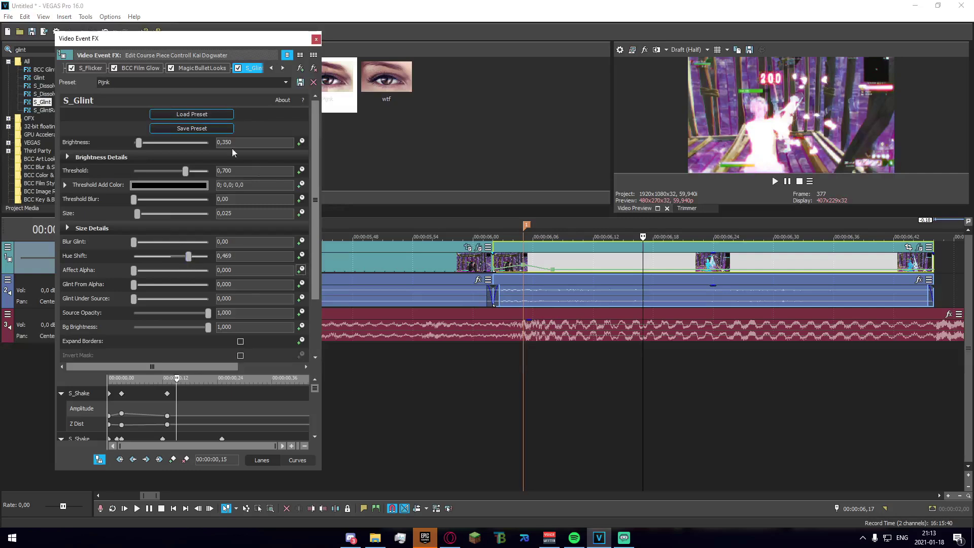
Preview the glint, animate its Brightness from the second clip's start with a keyframe value of 0, and close the effect settings
{"action": "left_click", "coordinate": [560, 445]}
{"action": "key", "text": "space"}
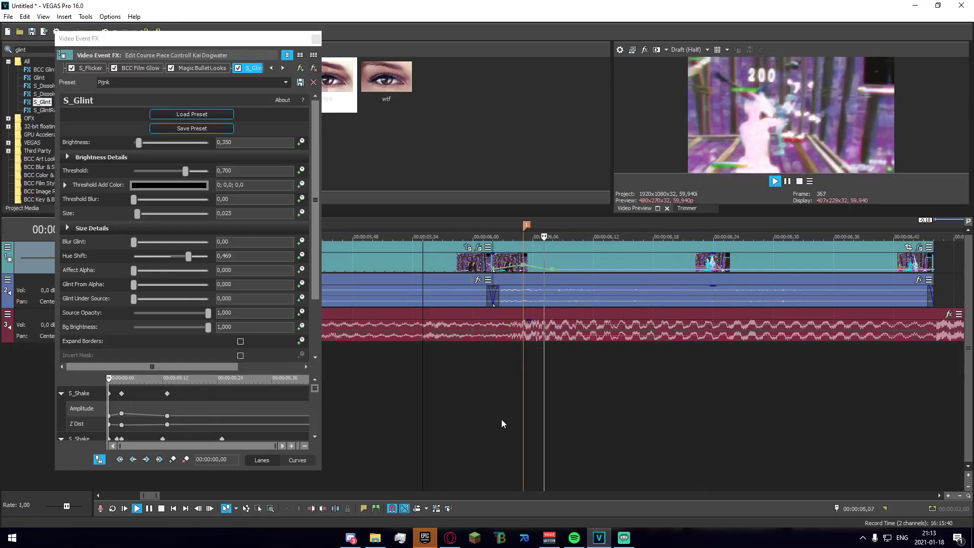
{"action": "left_click", "coordinate": [301, 142]}
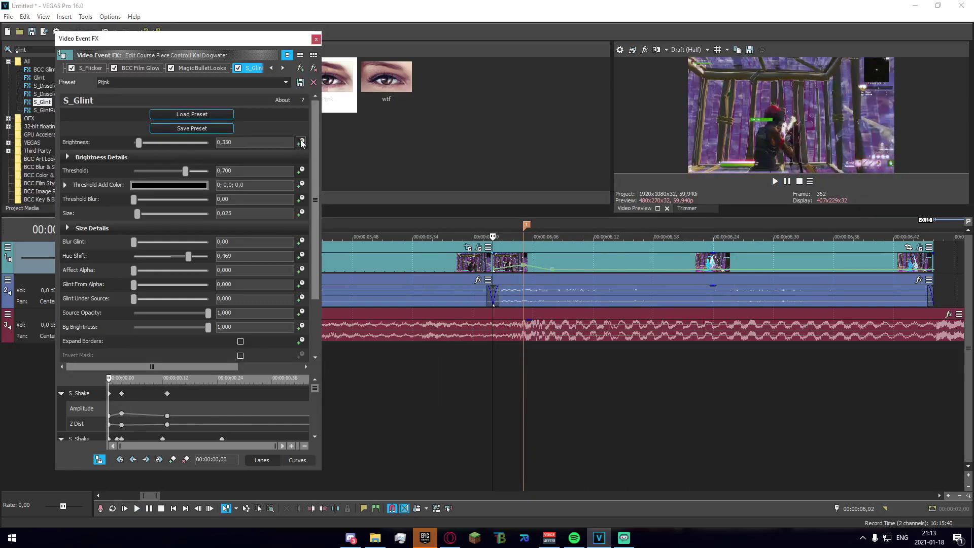
{"action": "left_click", "coordinate": [524, 263]}
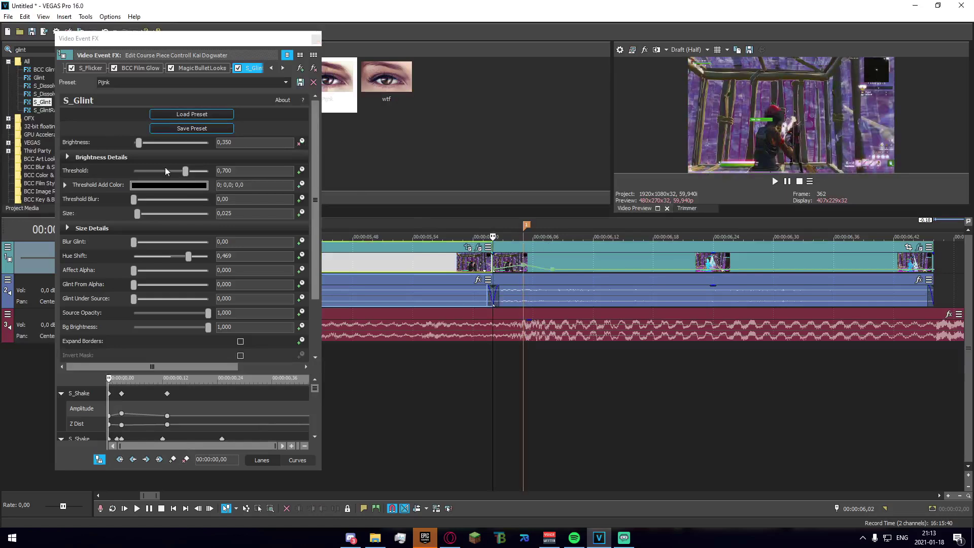
{"action": "key", "text": "space"}
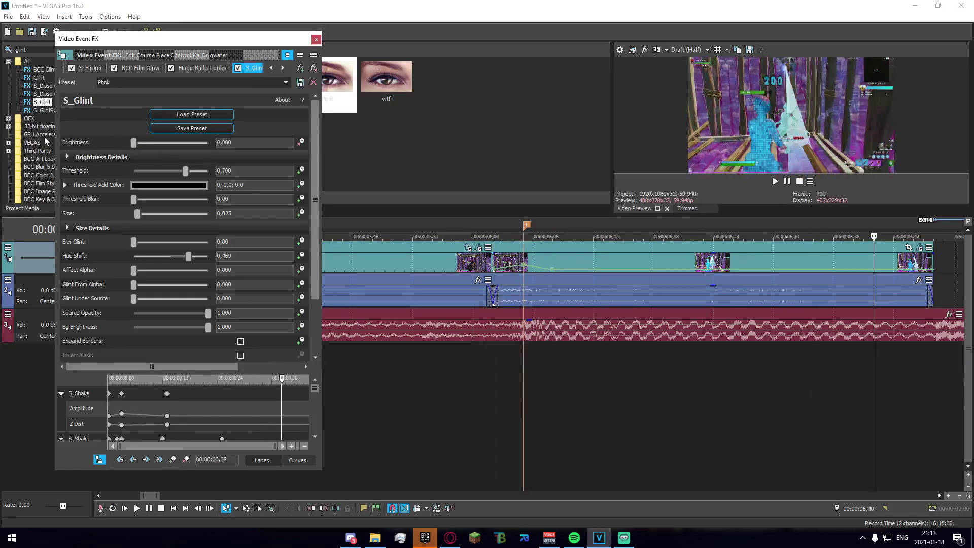
{"action": "left_click", "coordinate": [315, 39]}
Search the video effects for "glow" and apply S_Glow with the Default preset to the second clip
{"action": "double_click", "coordinate": [20, 50]}
{"action": "type", "text": "glow"}
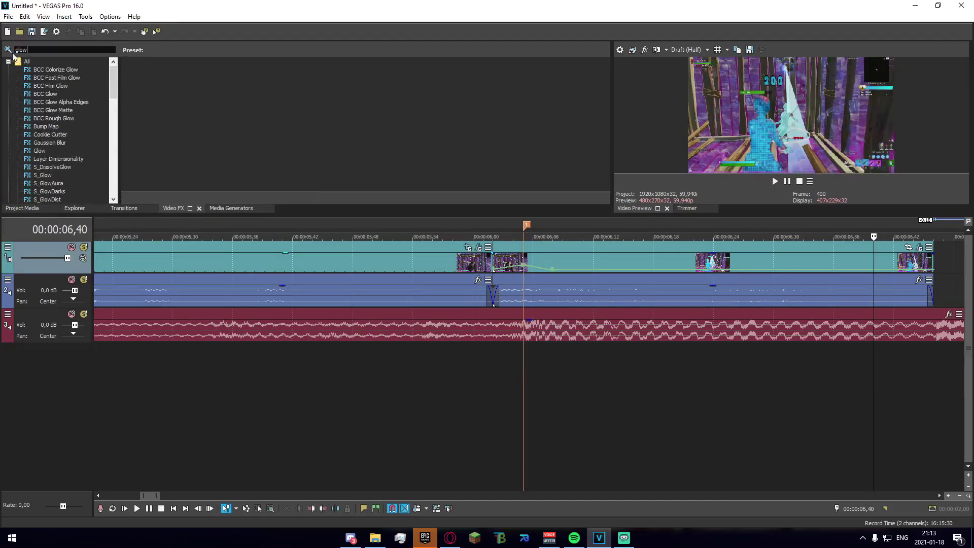
{"action": "left_click_drag", "start_coordinate": [151, 84], "coordinate": [518, 259]}
Set S_Glow's Color to pure red (0; 1,0; 1,0), its Brightness to 5,000 and its Threshold to 0,898
{"action": "left_click_drag", "start_coordinate": [134, 171], "coordinate": [210, 140]}
{"action": "left_click", "coordinate": [202, 156]}
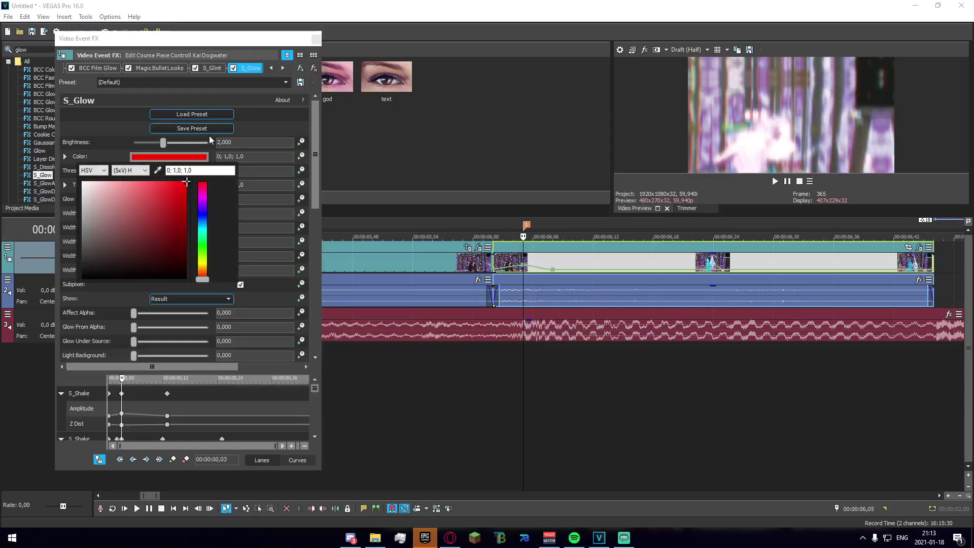
{"action": "left_click", "coordinate": [158, 157]}
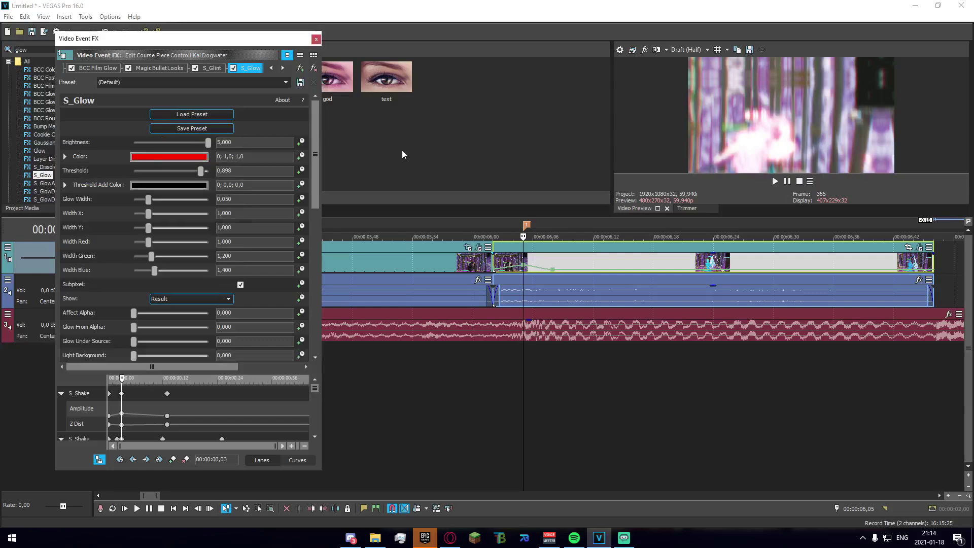
Preview the red glow and enable keyframe animation of S_Glow's Brightness at the second clip's start
{"action": "left_click", "coordinate": [482, 385]}
{"action": "key", "text": "space"}
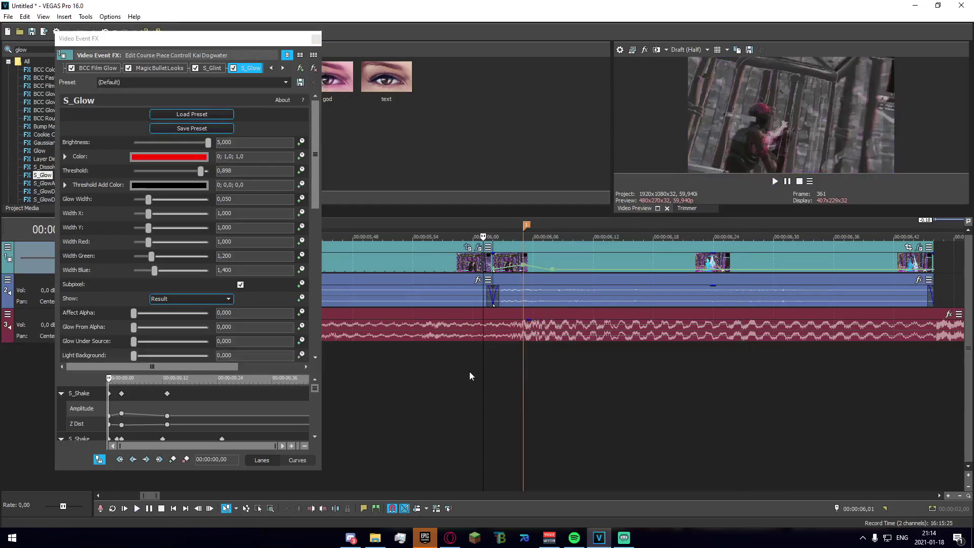
{"action": "left_click", "coordinate": [470, 371]}
{"action": "left_click", "coordinate": [491, 372]}
{"action": "left_click", "coordinate": [302, 143]}
{"action": "left_click", "coordinate": [523, 261]}
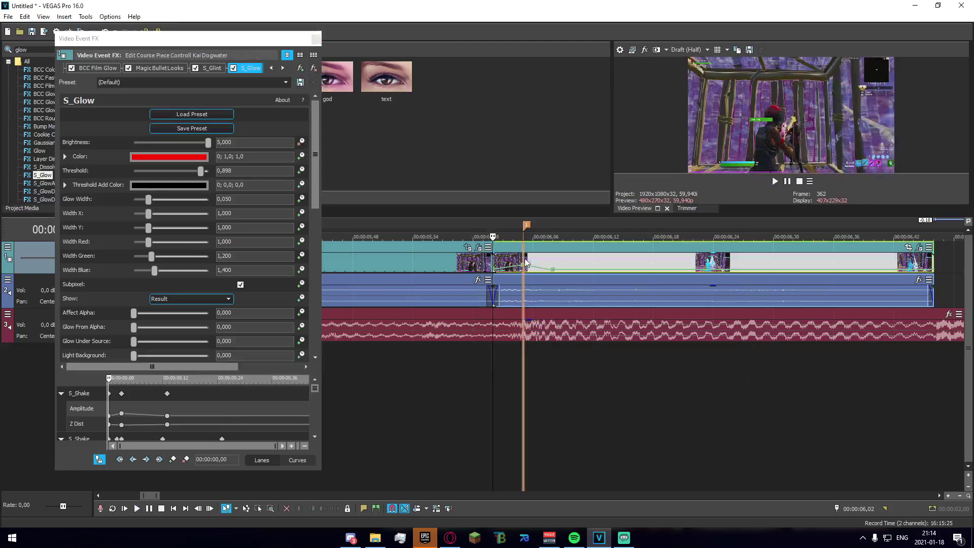
{"action": "left_click_drag", "start_coordinate": [121, 379], "coordinate": [108, 379]}
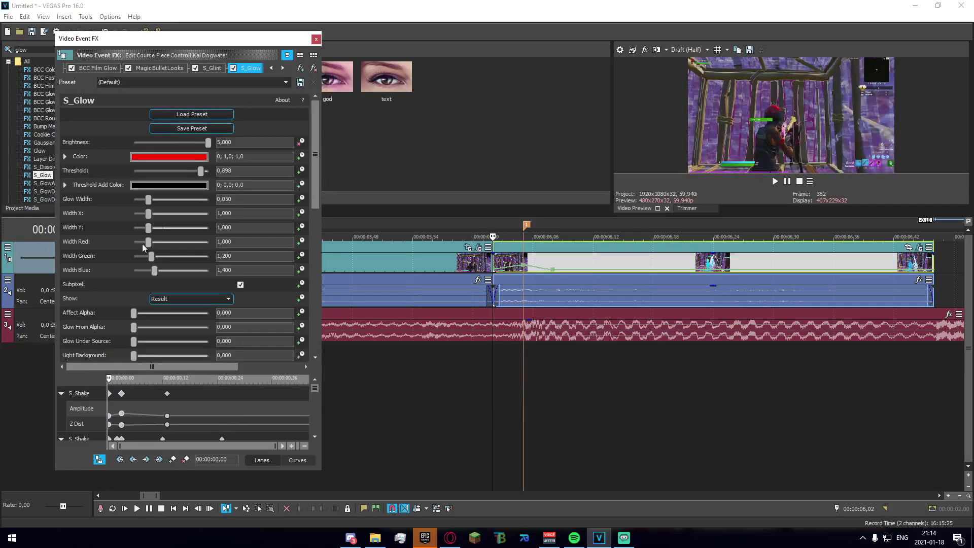
Check frames further into the second clip and lower the animated S_Glow Brightness to 0
{"action": "left_click", "coordinate": [633, 270]}
{"action": "left_click", "coordinate": [754, 263]}
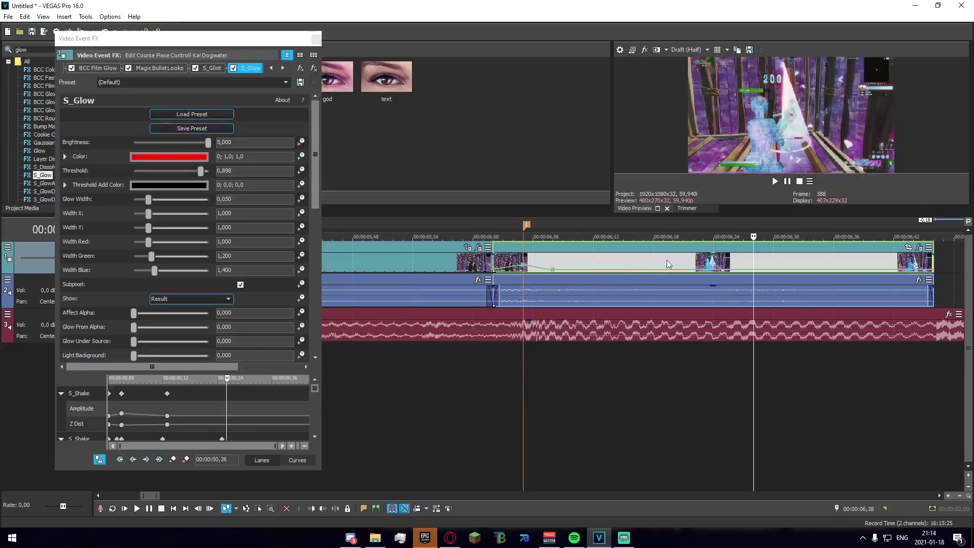
{"action": "left_click", "coordinate": [208, 144]}
Play back the end of the first clip into the second clip to check the combined glint and glow
{"action": "key", "text": "space"}
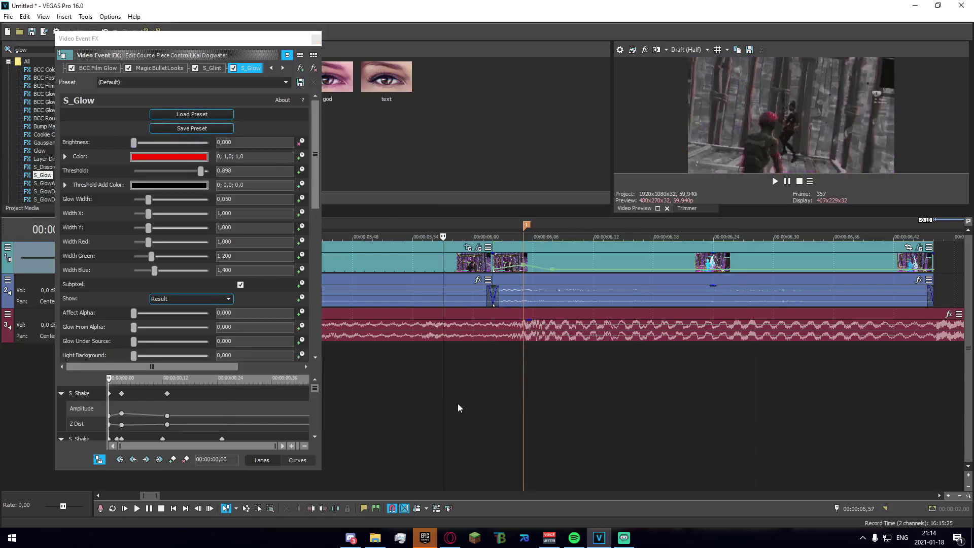
{"action": "scroll", "coordinate": [539, 384], "scroll_direction": "down", "scroll_amount": 5}
{"action": "left_click", "coordinate": [446, 379]}
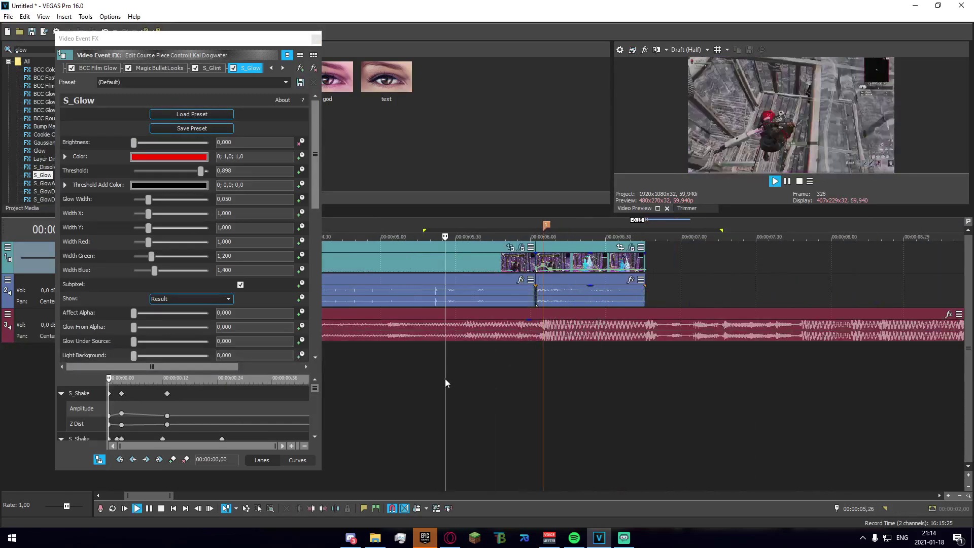
{"action": "key", "text": "space"}
{"action": "key", "text": "space"}
{"action": "key", "text": "space"}
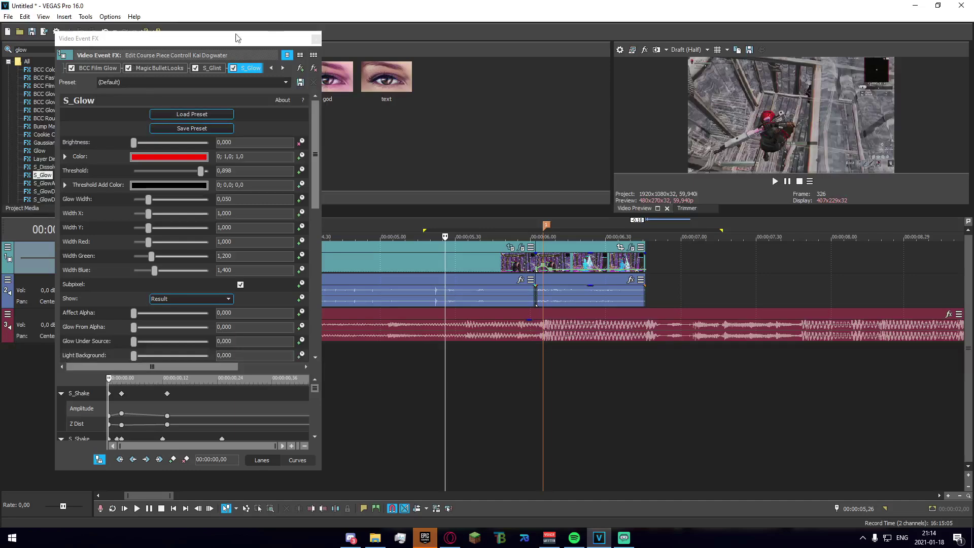
{"action": "left_click", "coordinate": [314, 50]}
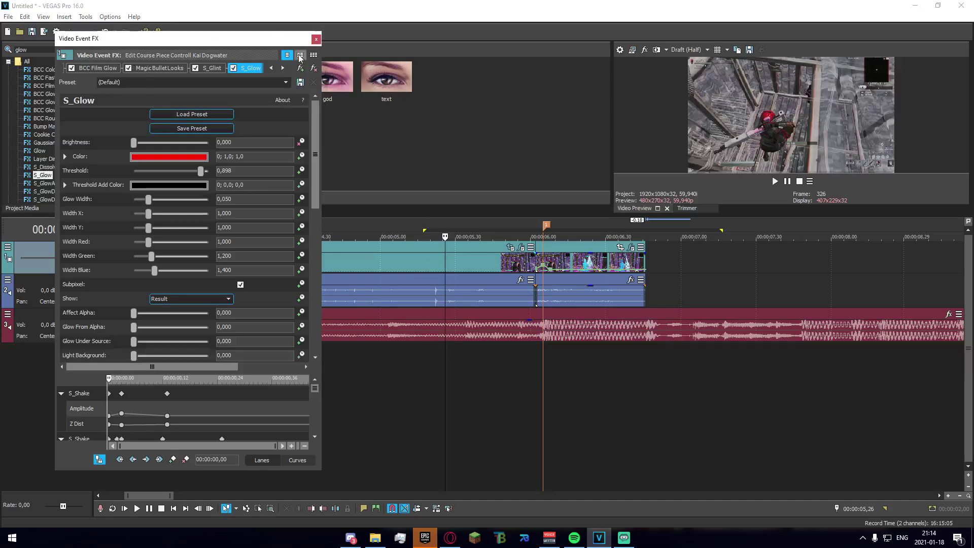
Close the effect settings and examine frame by frame how the effects run from the first clip into the second
{"action": "left_click", "coordinate": [313, 43]}
{"action": "left_click", "coordinate": [489, 379]}
{"action": "key", "text": "Right"}
{"action": "key", "text": "Right"}
{"action": "key", "text": "Right"}
{"action": "key", "text": "Right"}
{"action": "key", "text": "Right"}
{"action": "key", "text": "Right"}
{"action": "key", "text": "Right"}
{"action": "key", "text": "Right"}
{"action": "key", "text": "Right"}
{"action": "key", "text": "Right"}
{"action": "key", "text": "Right"}
{"action": "key", "text": "Right"}
{"action": "key", "text": "Right"}
{"action": "key", "text": "Right"}
{"action": "key", "text": "Right"}
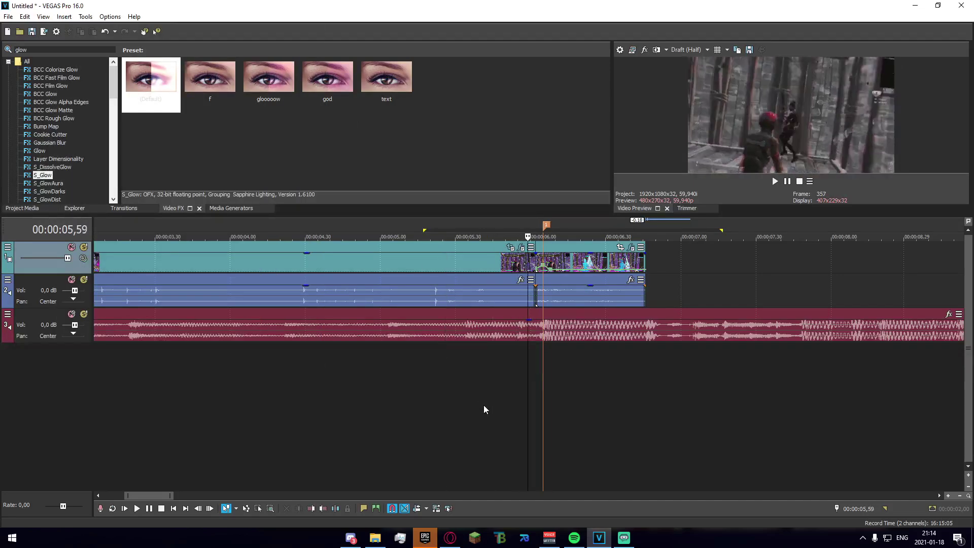
{"action": "key", "text": "Right"}
{"action": "key", "text": "Right"}
{"action": "key", "text": "Right"}
{"action": "key", "text": "Right"}
{"action": "key", "text": "Right"}
{"action": "key", "text": "Right"}
{"action": "key", "text": "Right"}
{"action": "key", "text": "Right"}
{"action": "key", "text": "Right"}
{"action": "key", "text": "Right"}
{"action": "key", "text": "Right"}
{"action": "key", "text": "Right"}
{"action": "key", "text": "Right"}
{"action": "key", "text": "Right"}
{"action": "key", "text": "Right"}
{"action": "key", "text": "Right"}
{"action": "key", "text": "Right"}
{"action": "key", "text": "Right"}
{"action": "key", "text": "Right"}
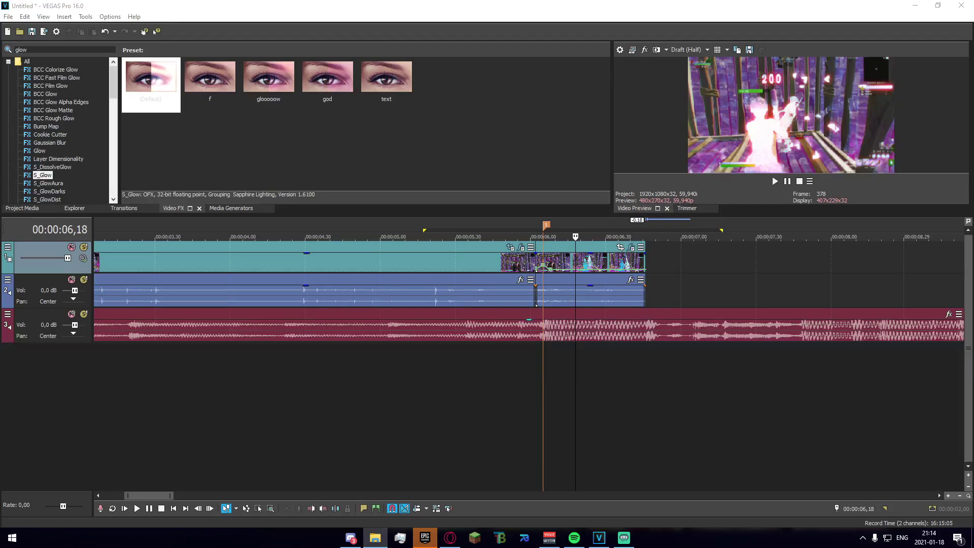
Add a rising sound effect on a new audio track below the song and align its peak with the beat marker
{"action": "mouse_move", "coordinate": [685, 274]}
{"action": "left_mouse_down"}
{"action": "mouse_move", "coordinate": [563, 315]}
{"action": "mouse_move", "coordinate": [500, 355]}
{"action": "left_mouse_up"}
{"action": "left_click", "coordinate": [545, 373]}
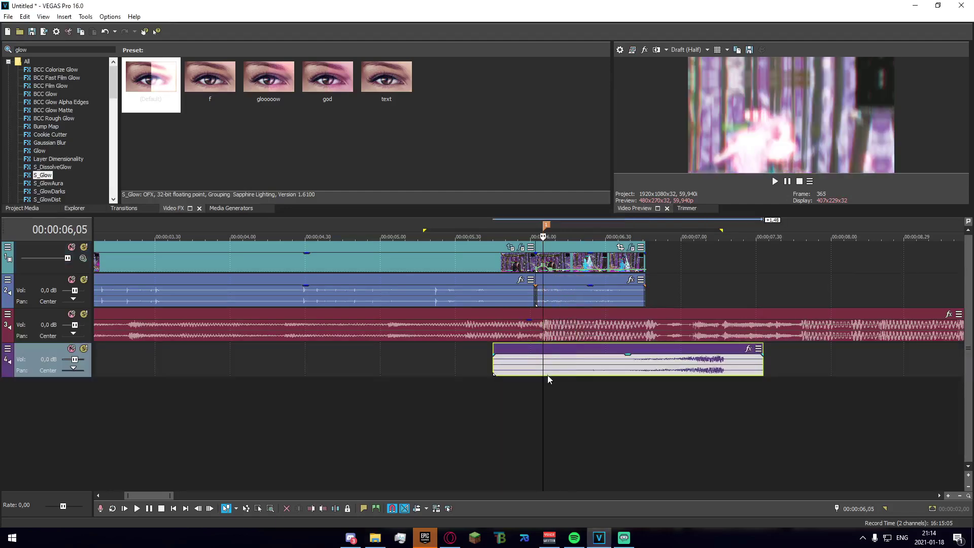
{"action": "scroll", "coordinate": [587, 367], "scroll_direction": "down", "scroll_amount": 3}
{"action": "scroll", "coordinate": [596, 357], "scroll_direction": "up", "scroll_amount": 2}
{"action": "left_click_drag", "start_coordinate": [619, 370], "coordinate": [493, 365]}
{"action": "scroll", "coordinate": [495, 369], "scroll_direction": "up", "scroll_amount": 3}
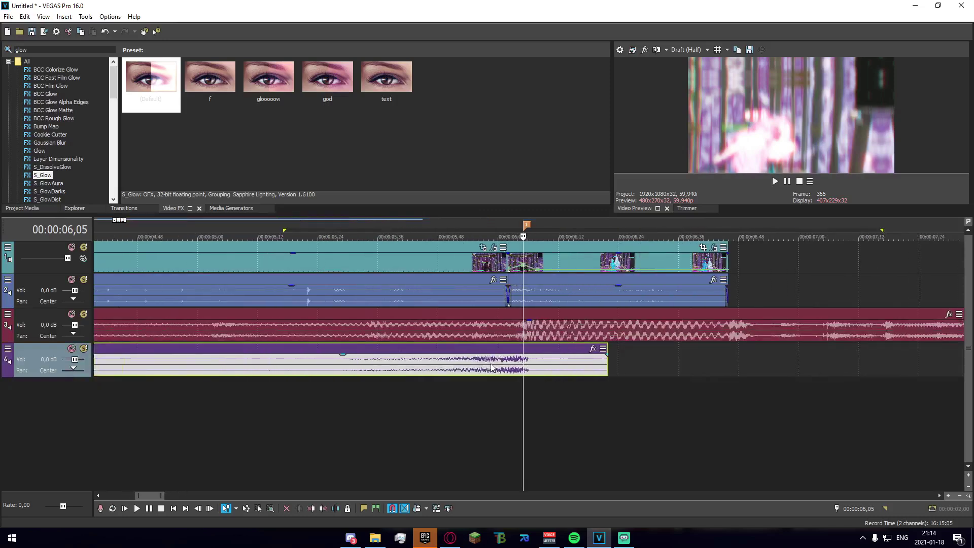
{"action": "scroll", "coordinate": [489, 366], "scroll_direction": "down", "scroll_amount": 3}
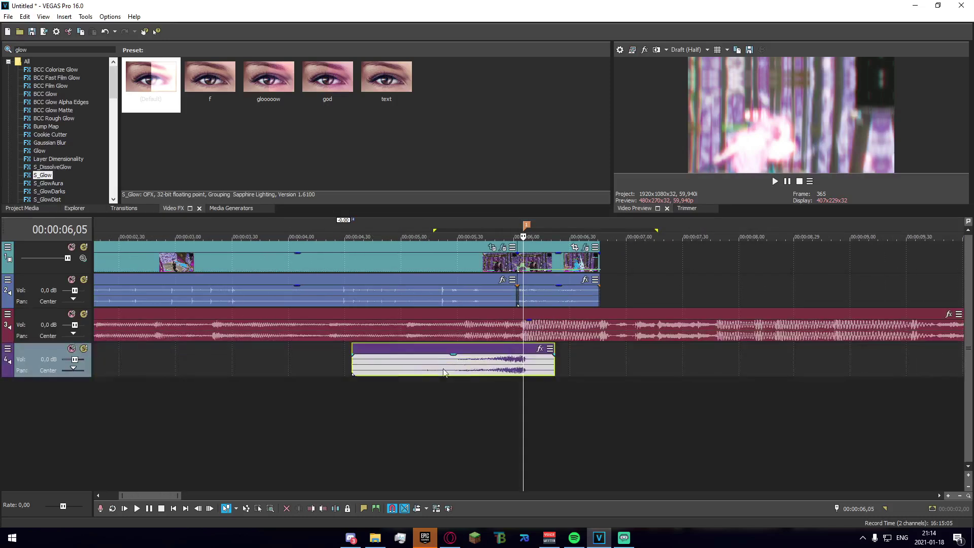
Trim the quiet beginning off the rising sound effect and give its start a fade-in, playing back the section
{"action": "left_click", "coordinate": [451, 392]}
{"action": "key", "text": "space"}
{"action": "key", "text": "space"}
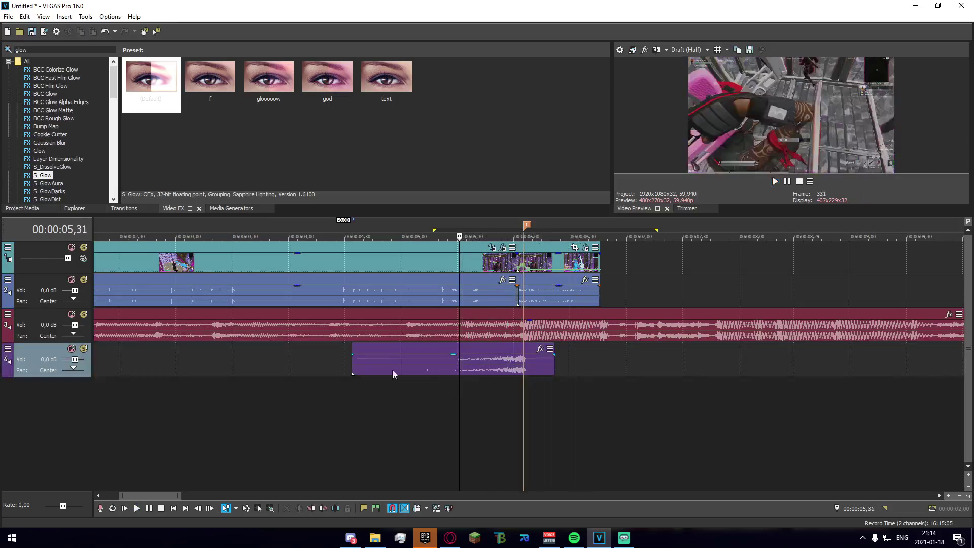
{"action": "left_click_drag", "start_coordinate": [350, 353], "coordinate": [469, 354]}
{"action": "right_click", "coordinate": [468, 355]}
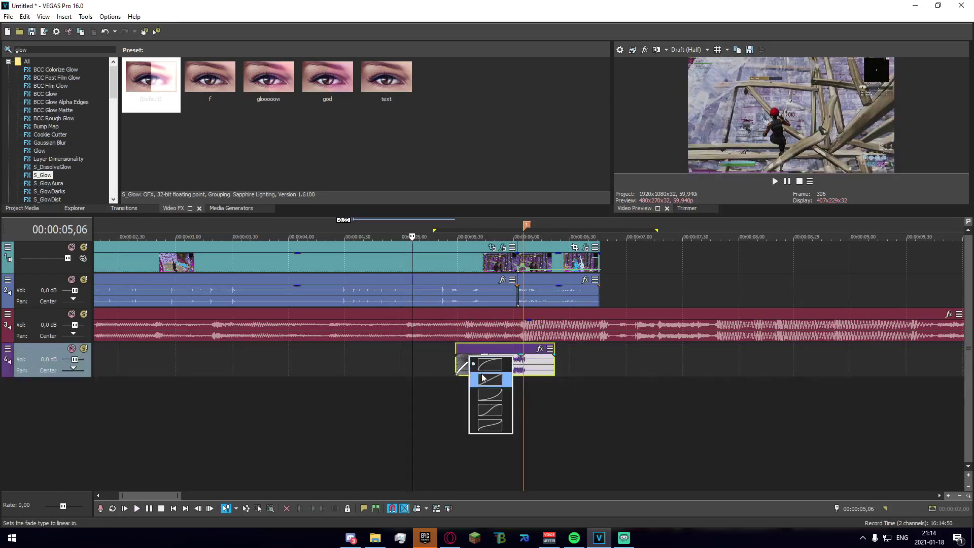
{"action": "left_click", "coordinate": [506, 413]}
{"action": "left_click", "coordinate": [398, 404]}
{"action": "key", "text": "space"}
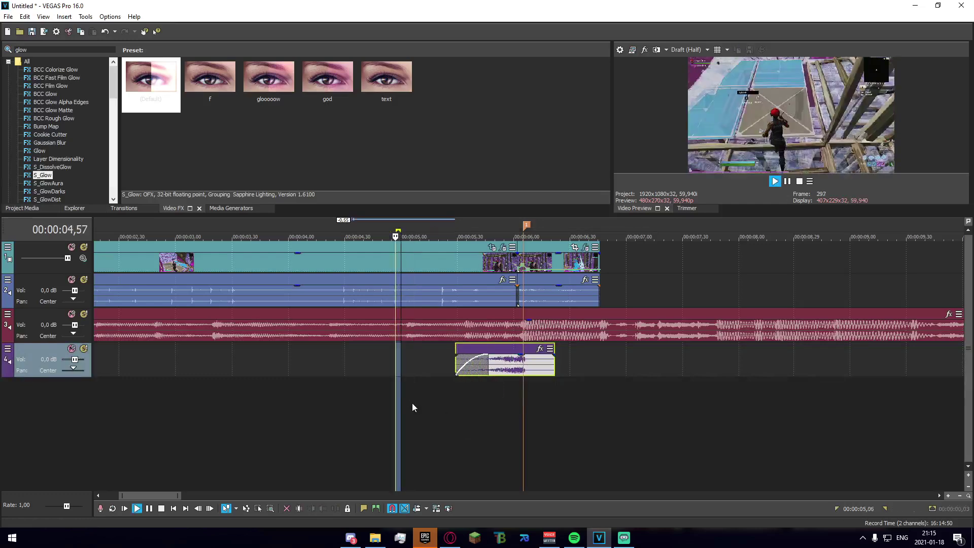
{"action": "key", "text": "space"}
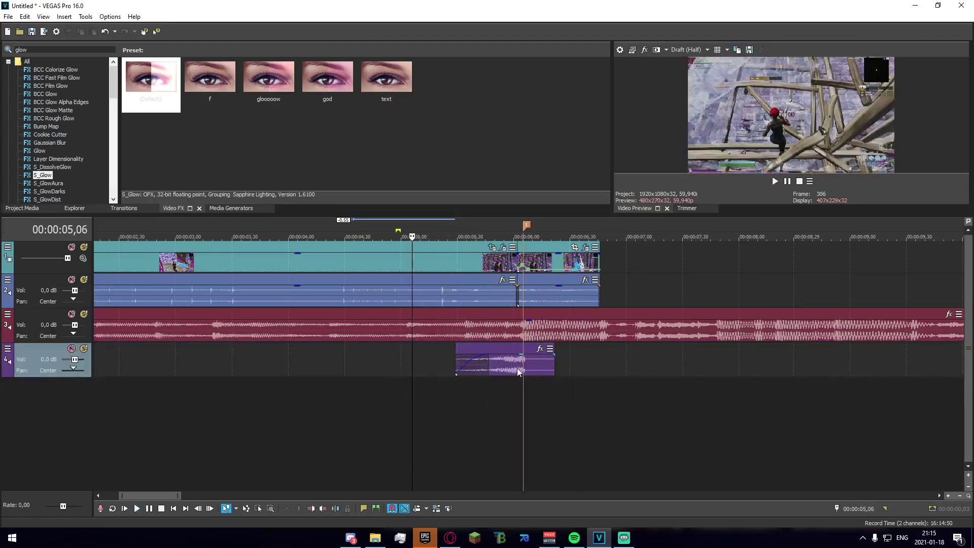
Shift the rising sound effect one frame later and play back the transition to check its timing
{"action": "left_click", "coordinate": [502, 363]}
{"action": "key", "text": "space"}
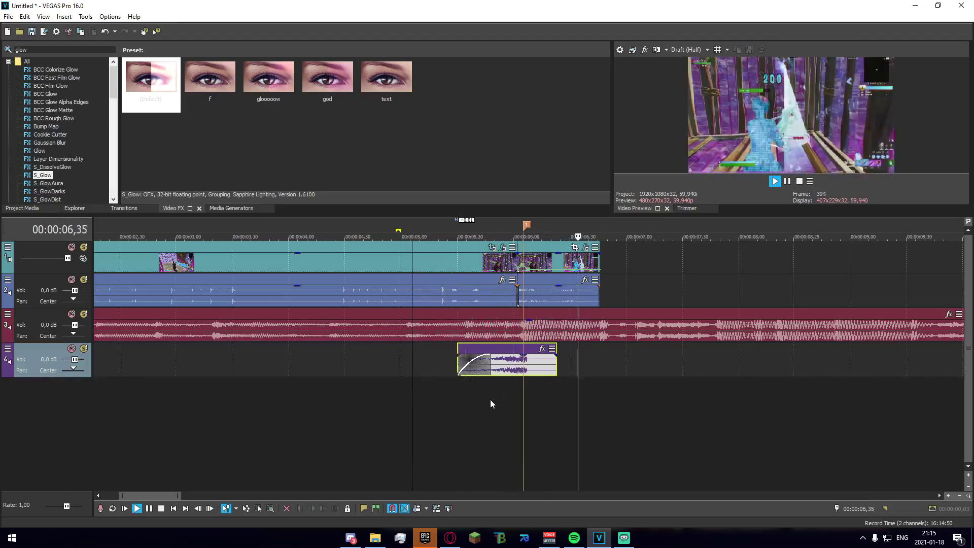
{"action": "key", "text": "space"}
{"action": "key", "text": "space"}
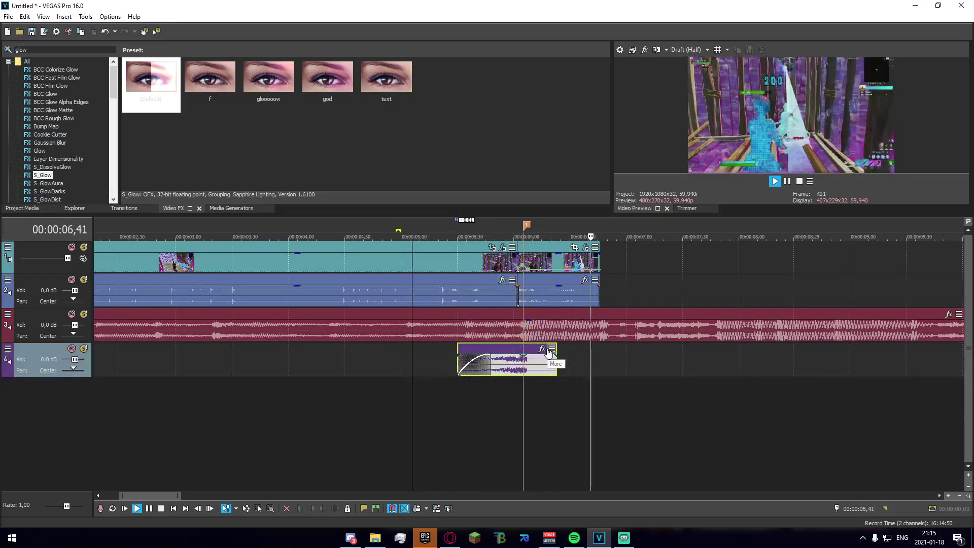
{"action": "key", "text": "space"}
Add a second sound effect on another new audio track and move it earlier so that it spans the beat marker
{"action": "left_click", "coordinate": [517, 398]}
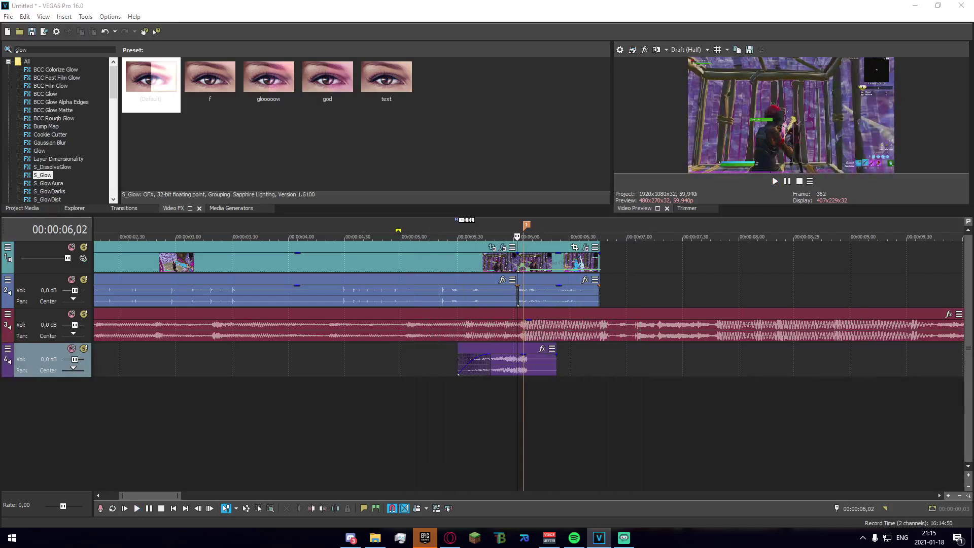
{"action": "left_click_drag", "start_coordinate": [973, 274], "coordinate": [512, 399]}
{"action": "left_click", "coordinate": [523, 405]}
{"action": "scroll", "coordinate": [551, 405], "scroll_direction": "up", "scroll_amount": 2}
{"action": "left_click_drag", "start_coordinate": [602, 406], "coordinate": [562, 404]}
{"action": "scroll", "coordinate": [552, 406], "scroll_direction": "down", "scroll_amount": 1}
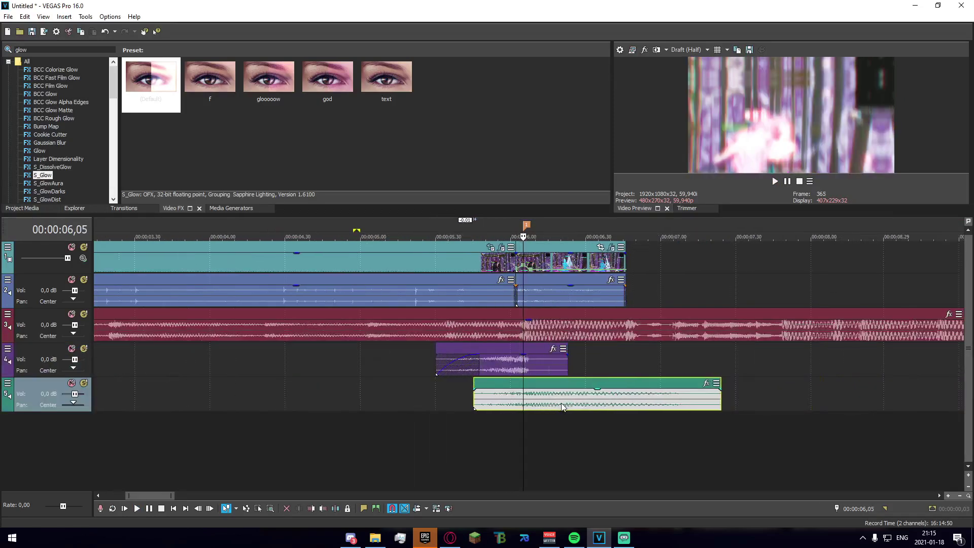
Select the time range from before the beat marker to the end of the second sound effect and play it back
{"action": "left_click", "coordinate": [432, 409]}
{"action": "left_click", "coordinate": [543, 431]}
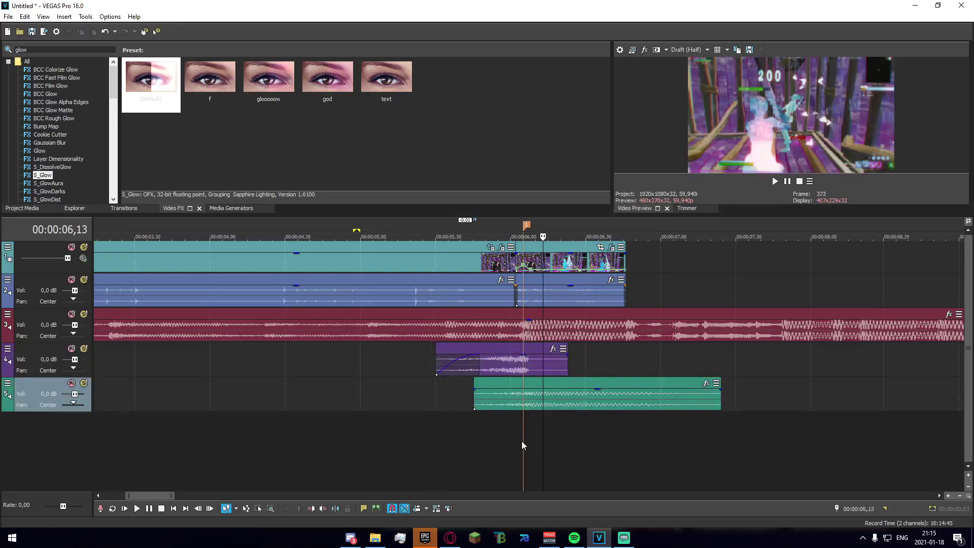
{"action": "left_click", "coordinate": [522, 440]}
{"action": "left_click", "coordinate": [388, 417]}
{"action": "left_click", "coordinate": [375, 436]}
{"action": "scroll", "coordinate": [501, 407], "scroll_direction": "down", "scroll_amount": 2}
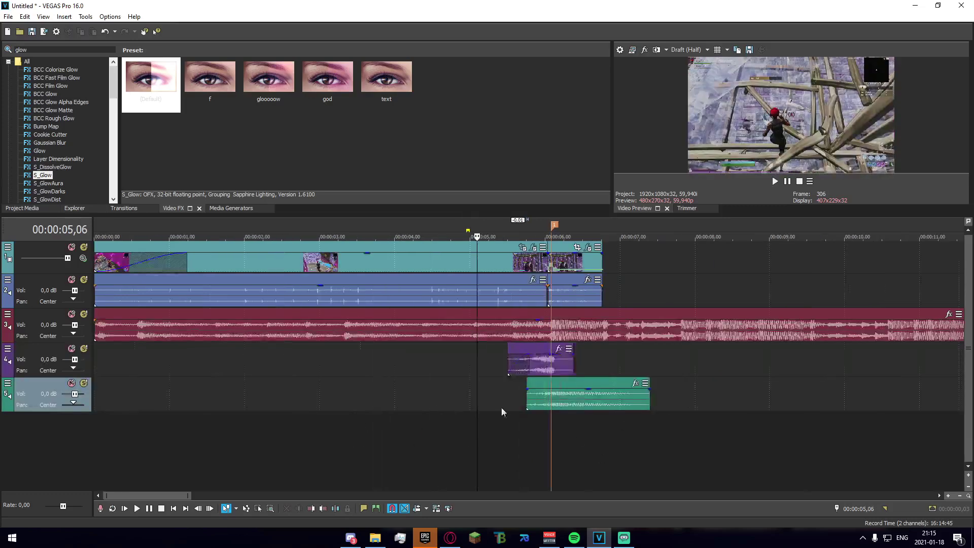
{"action": "left_click_drag", "start_coordinate": [654, 421], "coordinate": [456, 428]}
{"action": "key", "text": "space"}
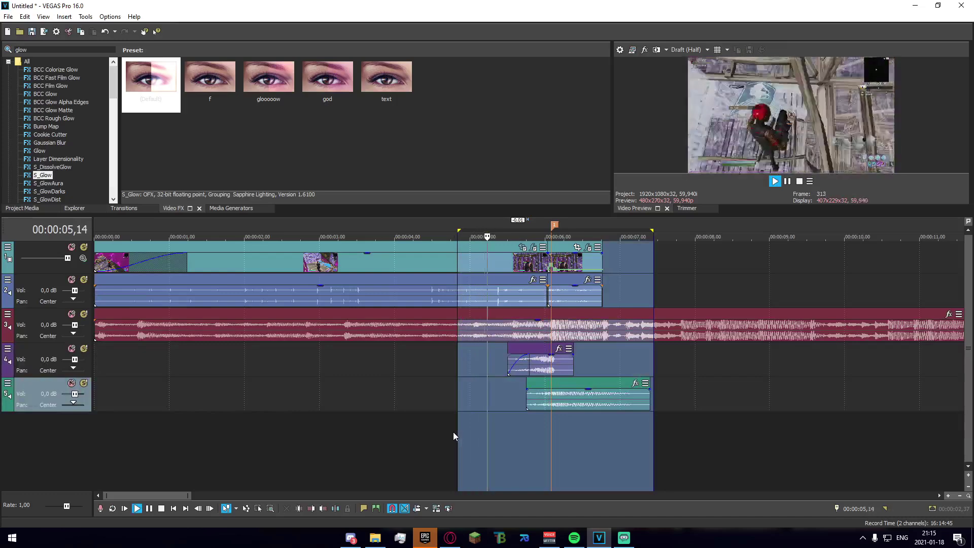